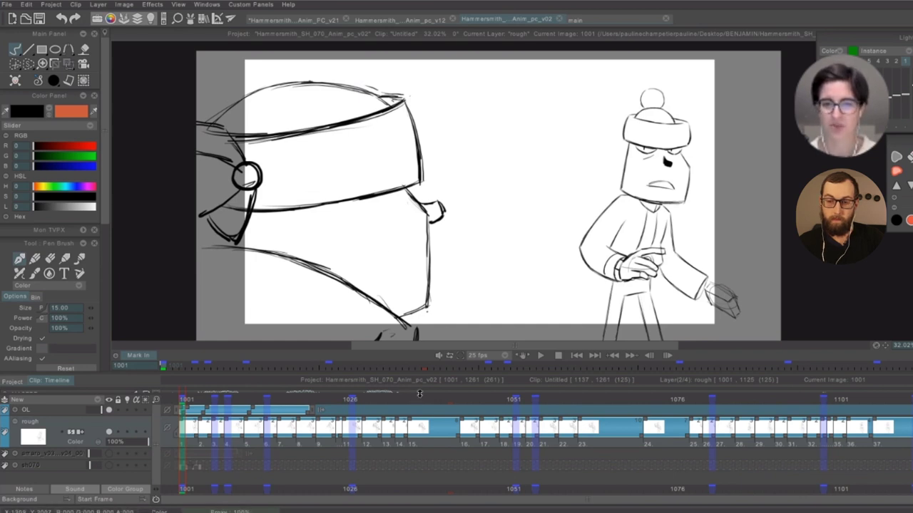
Play back the rough animation in Hammersmith_SH_070_Anim_pc_v02 and stop on the bowed-head pose at frame 1023
{"action": "left_click_drag", "start_coordinate": [420, 393], "coordinate": [419, 390]}
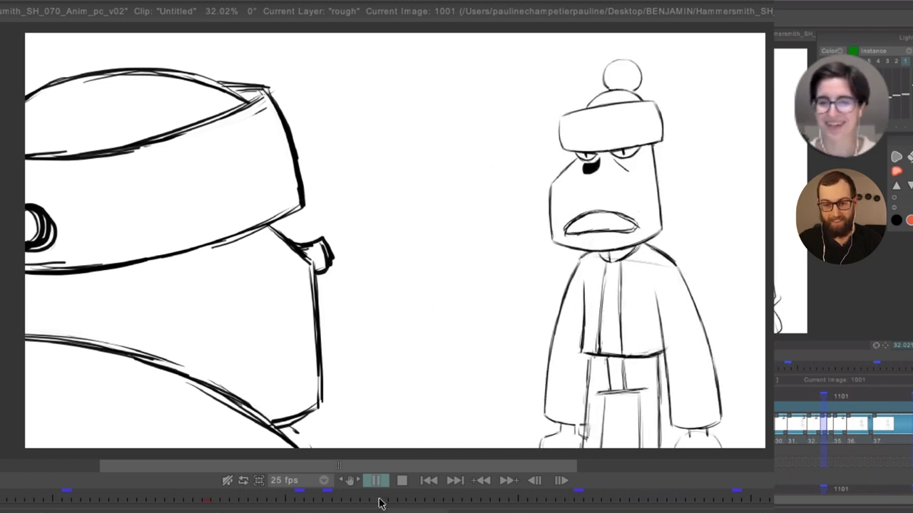
{"action": "left_click", "coordinate": [377, 482]}
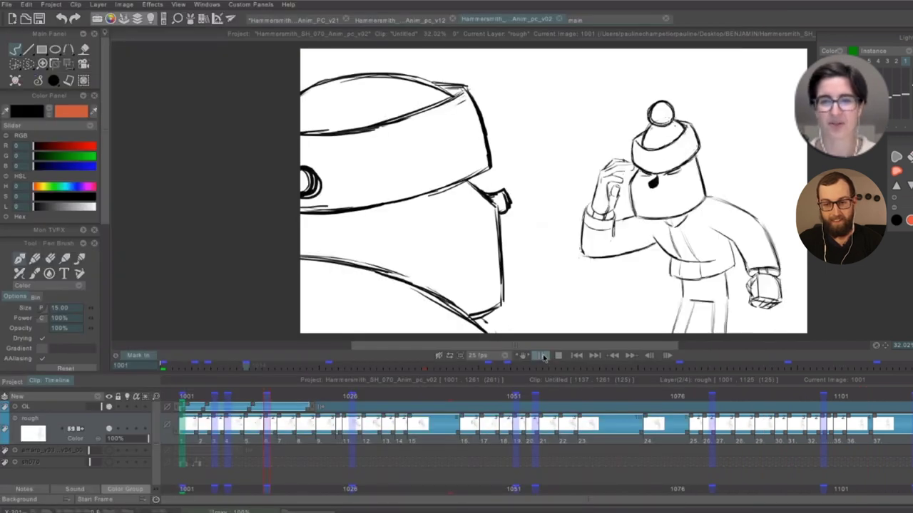
{"action": "left_click", "coordinate": [540, 355]}
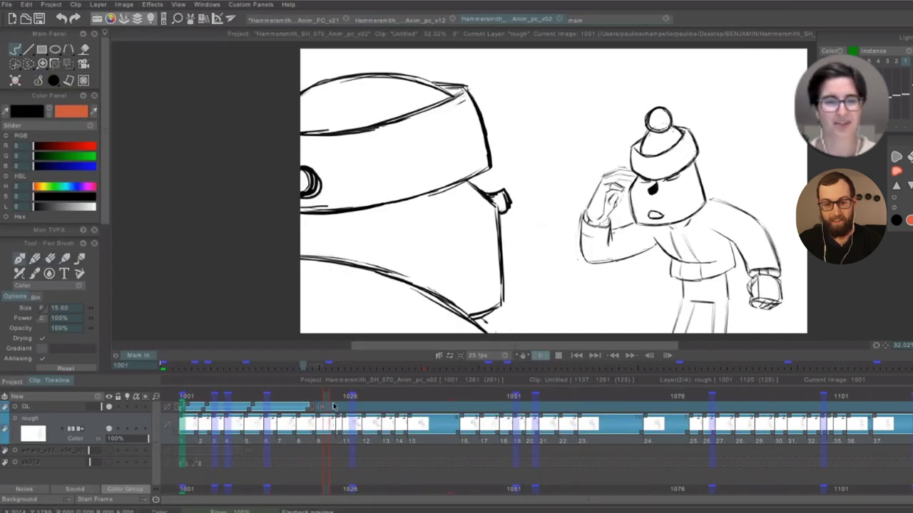
{"action": "left_click", "coordinate": [344, 397]}
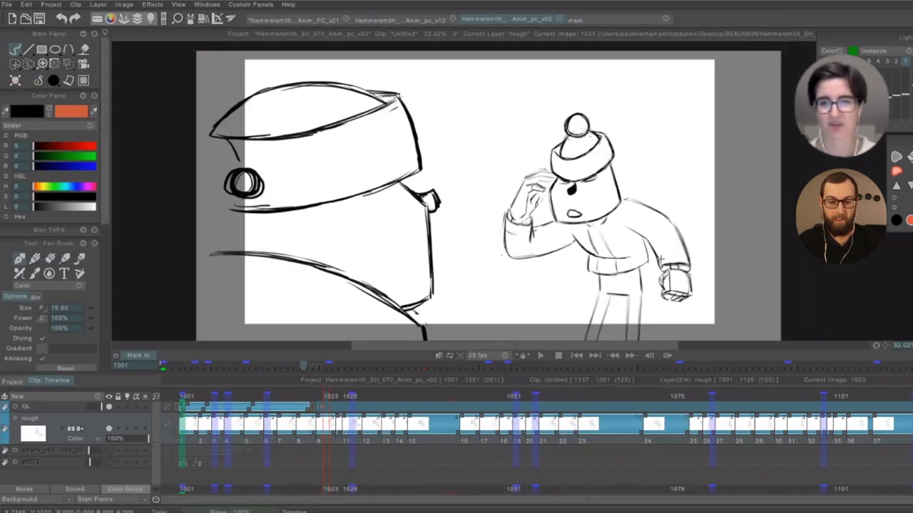
Examine the standing character's raised-hand poses at frames 1028, 1036, 1038 and 1019
{"action": "scroll", "coordinate": [660, 261], "scroll_direction": "up", "scroll_amount": 1}
{"action": "left_click", "coordinate": [362, 396]}
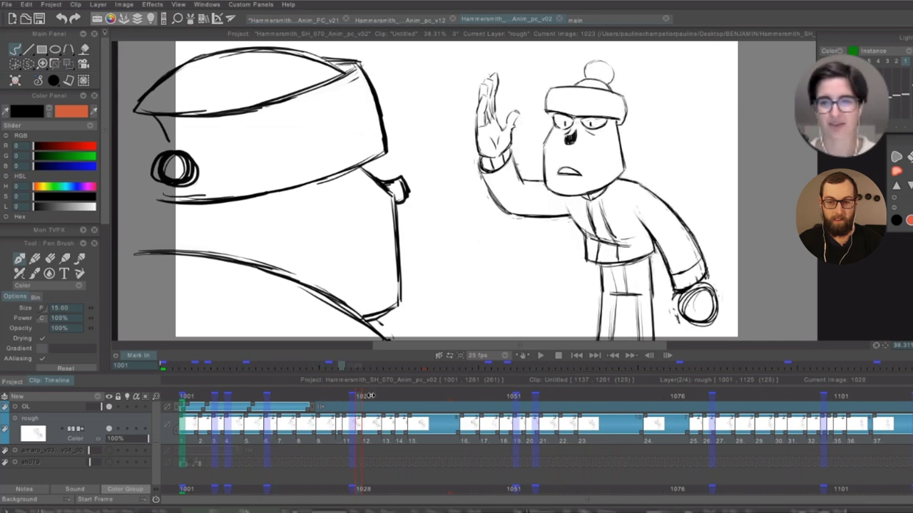
{"action": "left_click", "coordinate": [414, 397]}
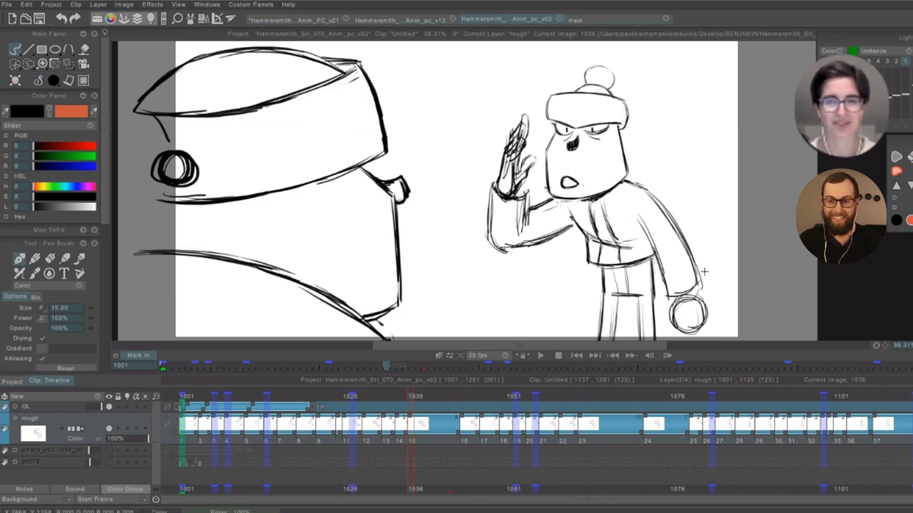
{"action": "left_click", "coordinate": [427, 397]}
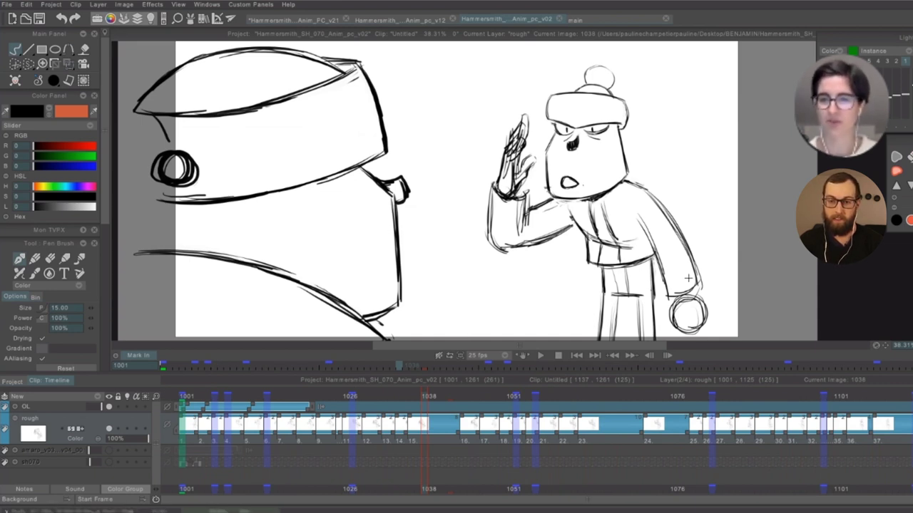
{"action": "mouse_move", "coordinate": [366, 400]}
{"action": "left_mouse_down"}
{"action": "mouse_move", "coordinate": [224, 395]}
{"action": "mouse_move", "coordinate": [303, 395]}
{"action": "left_mouse_up"}
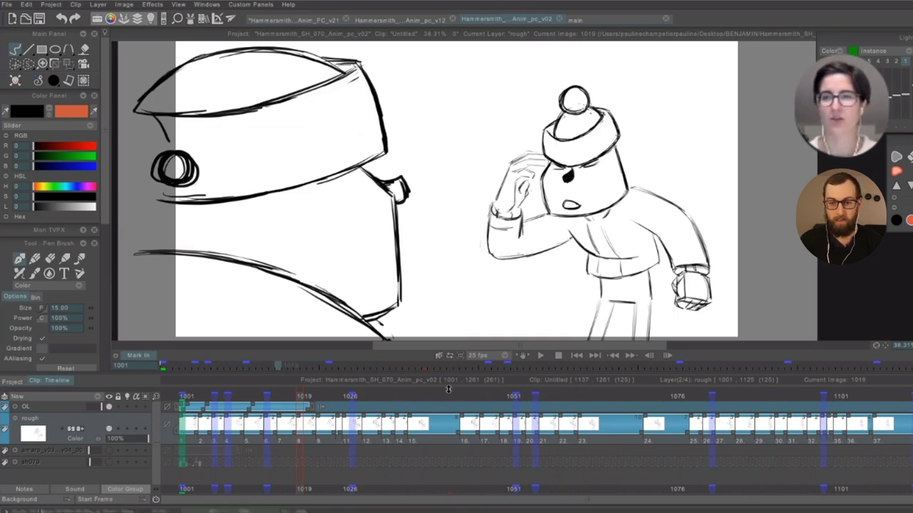
Return to the first frame and step through the opening poses of the rough animation
{"action": "left_click", "coordinate": [202, 397]}
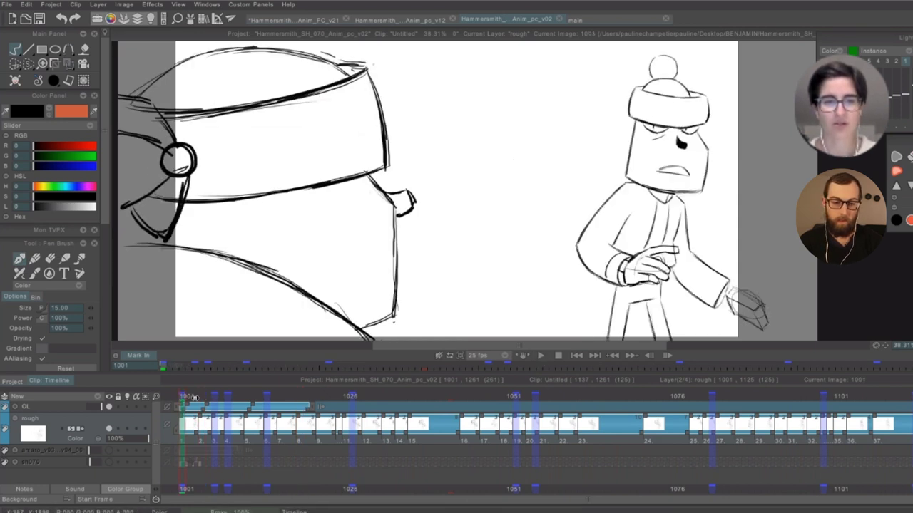
{"action": "key", "text": "Right"}
{"action": "key", "text": "Right"}
{"action": "key", "text": "Right"}
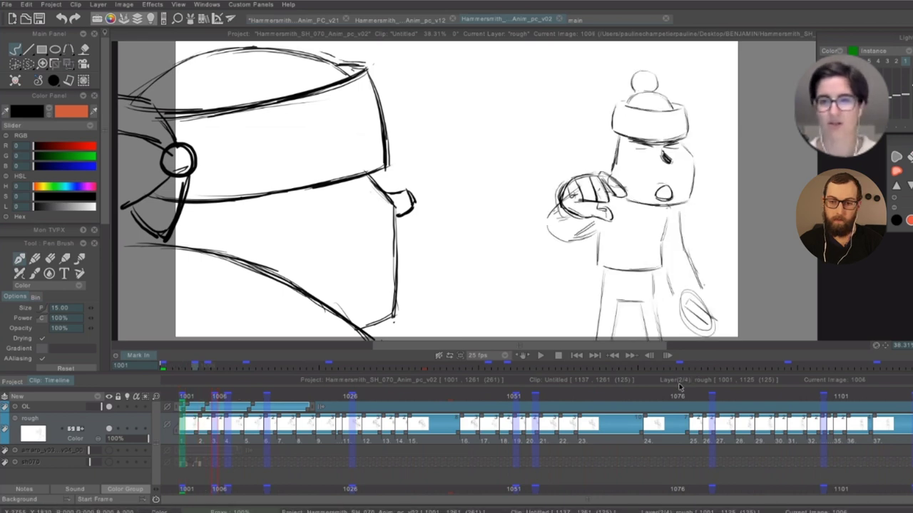
{"action": "key", "text": "Right"}
{"action": "key", "text": "Left"}
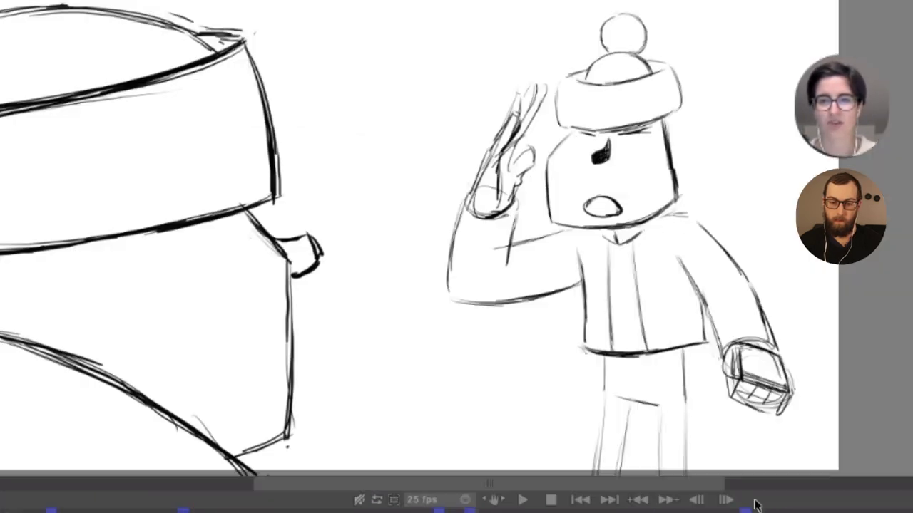
Flip between the saluting pose and the following bowed-head pose to compare the movement
{"action": "key", "text": "Left"}
{"action": "key", "text": "Right"}
{"action": "key", "text": "Left"}
{"action": "key", "text": "Right"}
{"action": "key", "text": "Left"}
{"action": "key", "text": "Right"}
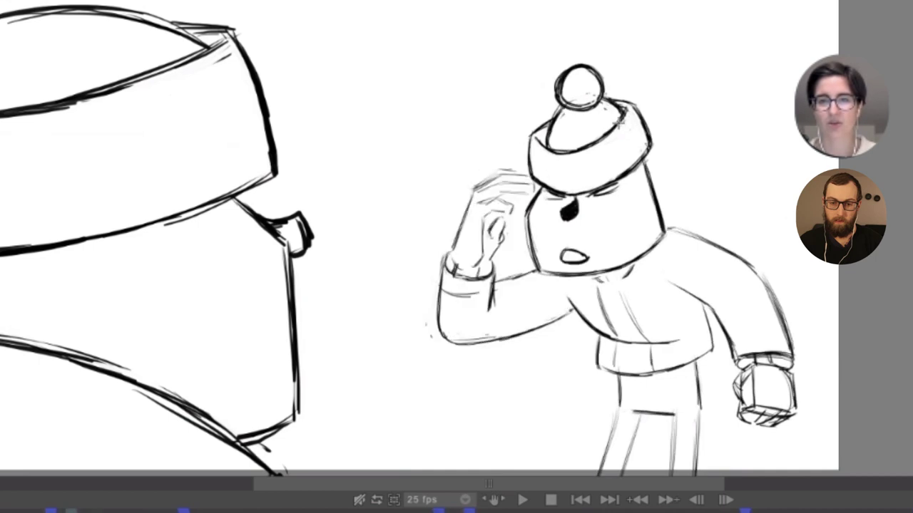
{"action": "key", "text": "Right"}
{"action": "key", "text": "Left"}
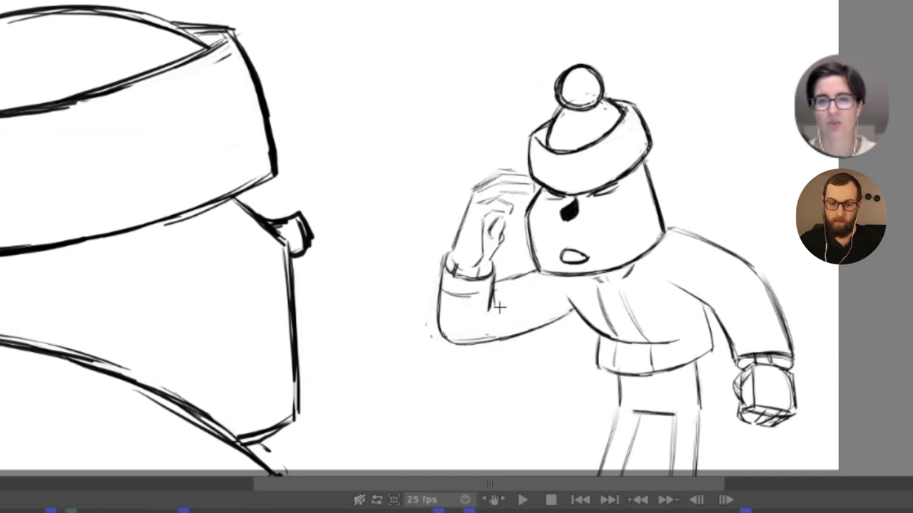
Compare the bowed-head drawings with the open-hand pose that follows them
{"action": "key", "text": "Left"}
{"action": "key", "text": "Right"}
{"action": "key", "text": "Left"}
{"action": "key", "text": "Right"}
{"action": "key", "text": "Right"}
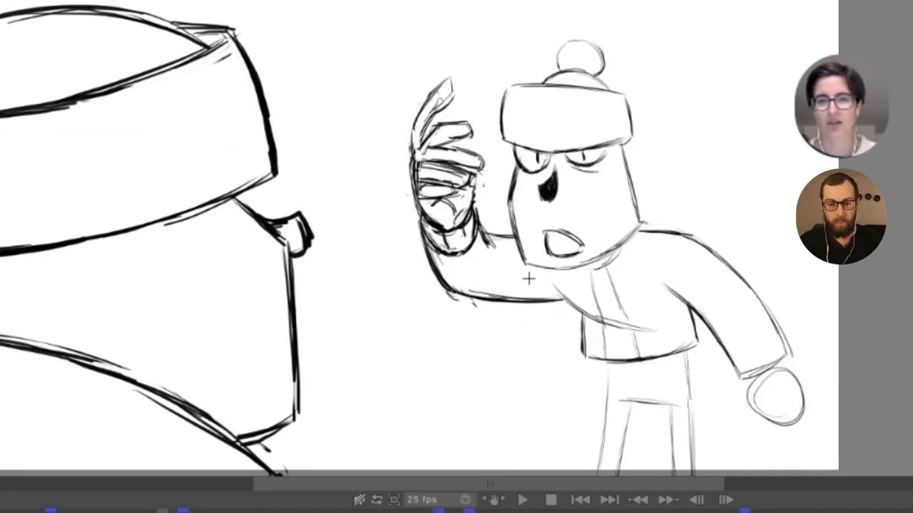
{"action": "key", "text": "Left"}
{"action": "key", "text": "Left"}
{"action": "key", "text": "Left"}
{"action": "key", "text": "Right"}
{"action": "key", "text": "Right"}
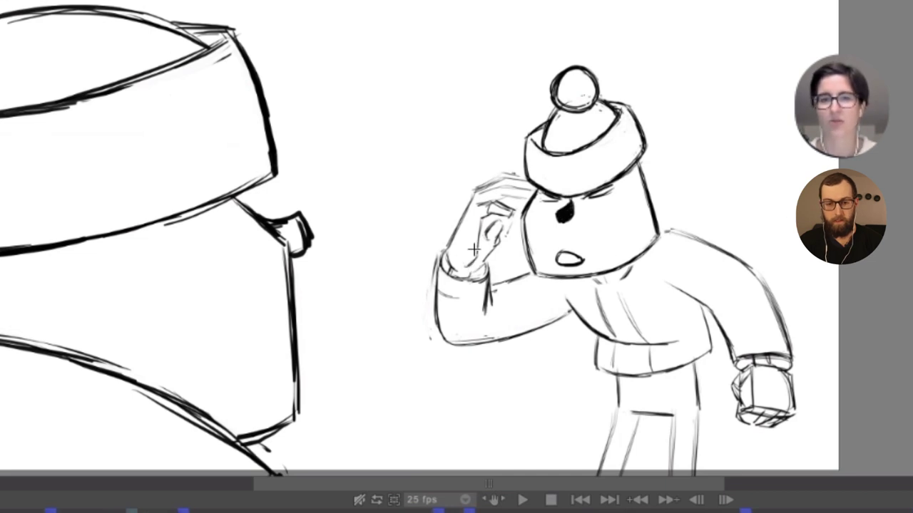
{"action": "key", "text": "Right"}
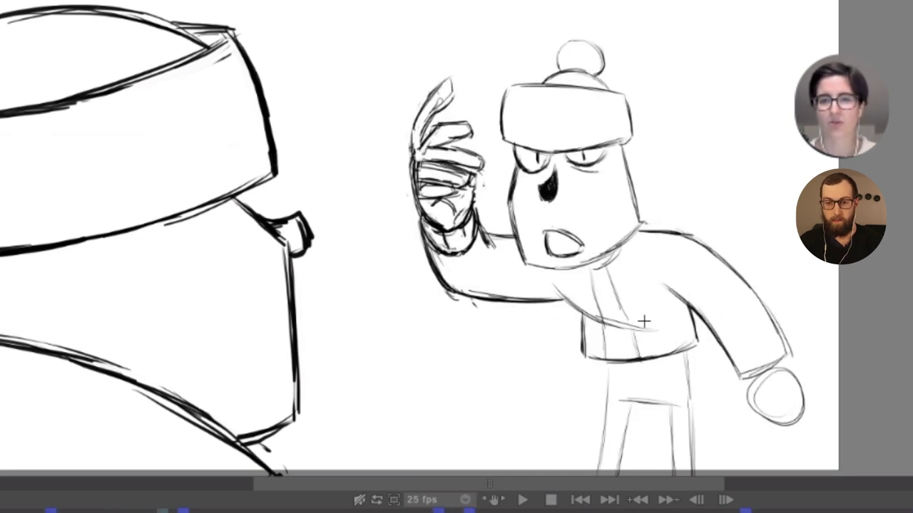
Step through the lowered-hand drawings to the two-finger gesture at frame 1052
{"action": "key", "text": "Right"}
{"action": "key", "text": "Right"}
{"action": "key", "text": "Right"}
{"action": "key", "text": "Left"}
{"action": "key", "text": "Right"}
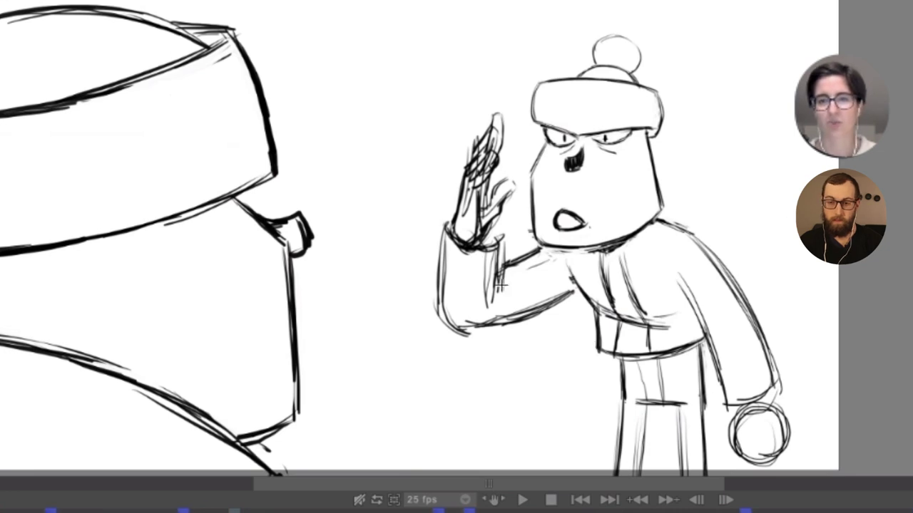
{"action": "key", "text": "Right"}
{"action": "key", "text": "Right"}
{"action": "key", "text": "Right"}
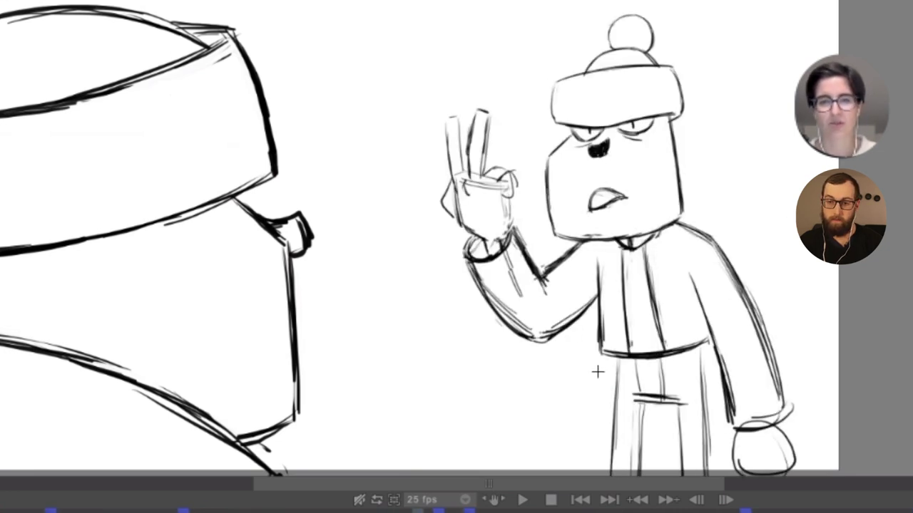
Examine the two-finger gesture up close and compare frame 1052 with the drawings around it up to frame 1054
{"action": "left_click_drag", "start_coordinate": [583, 341], "coordinate": [499, 347]}
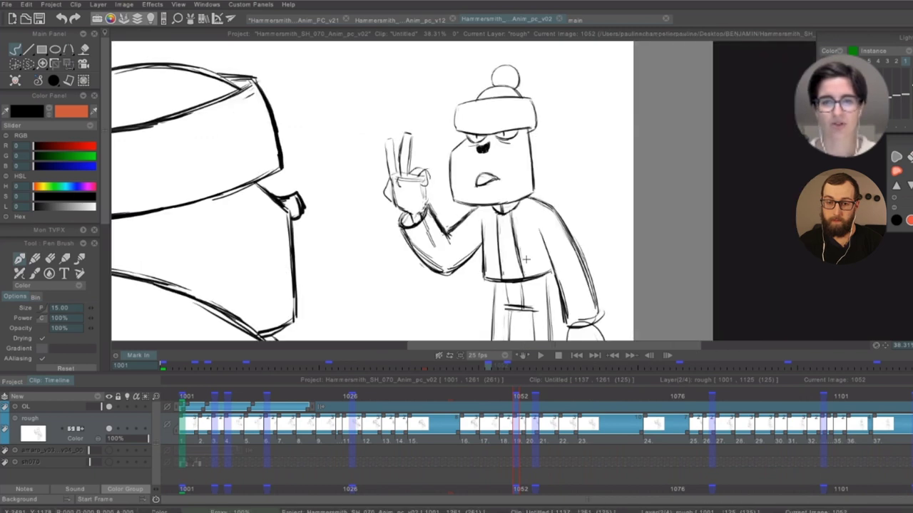
{"action": "left_click_drag", "start_coordinate": [568, 257], "coordinate": [587, 233]}
{"action": "key", "text": "Left"}
{"action": "key", "text": "Right"}
{"action": "scroll", "coordinate": [525, 144], "scroll_direction": "up", "scroll_amount": 4}
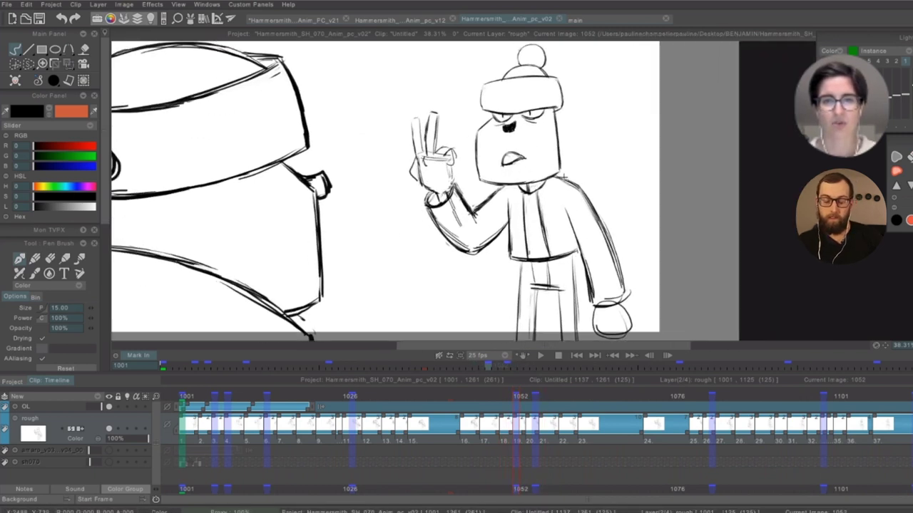
{"action": "key", "text": "Right"}
{"action": "key", "text": "Right"}
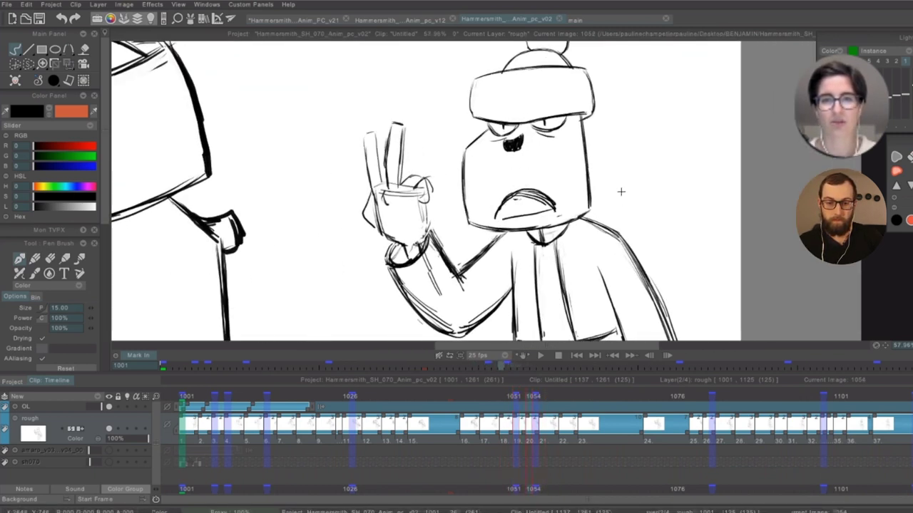
Step through the remaining poses to the arms-down drawing at frame 1099, and return to the first frame
{"action": "key", "text": "Right"}
{"action": "key", "text": "Right"}
{"action": "key", "text": "Right"}
{"action": "key", "text": "Right"}
{"action": "key", "text": "Right"}
{"action": "key", "text": "Right"}
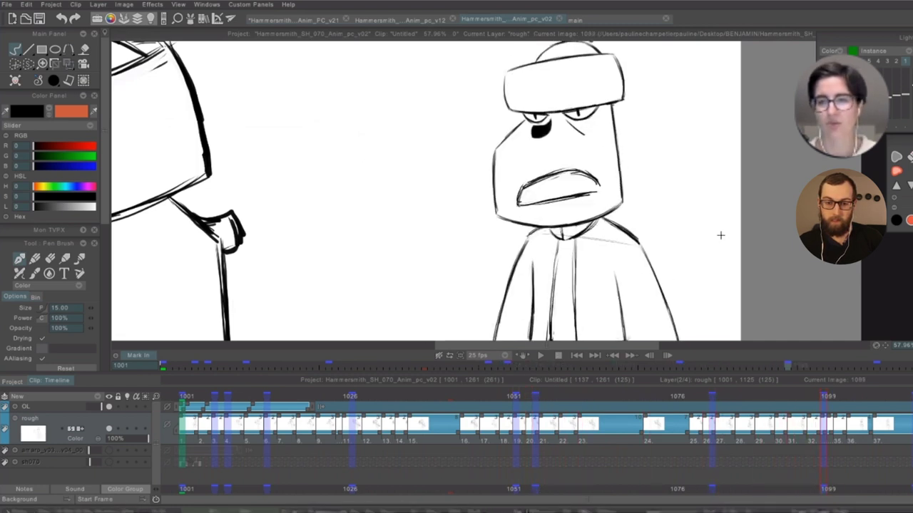
{"action": "scroll", "coordinate": [718, 235], "scroll_direction": "down", "scroll_amount": 4}
{"action": "key", "text": "Right"}
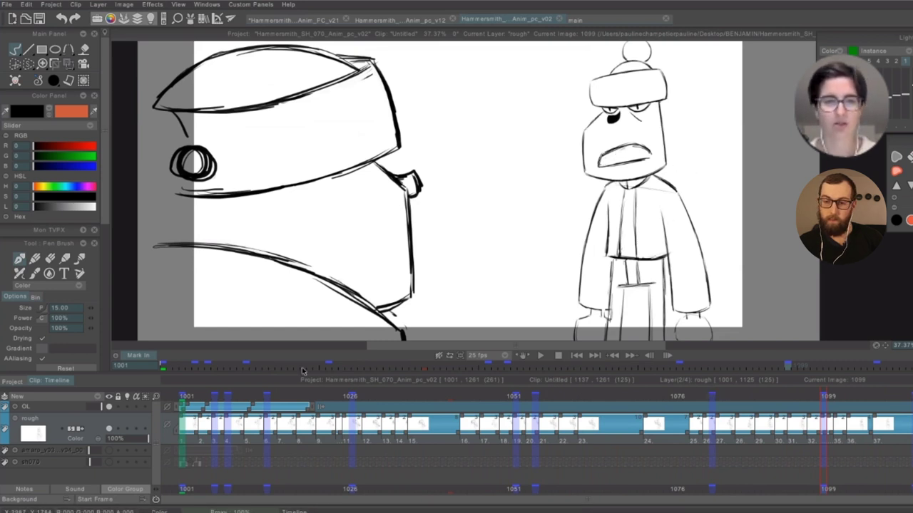
{"action": "left_click", "coordinate": [184, 397]}
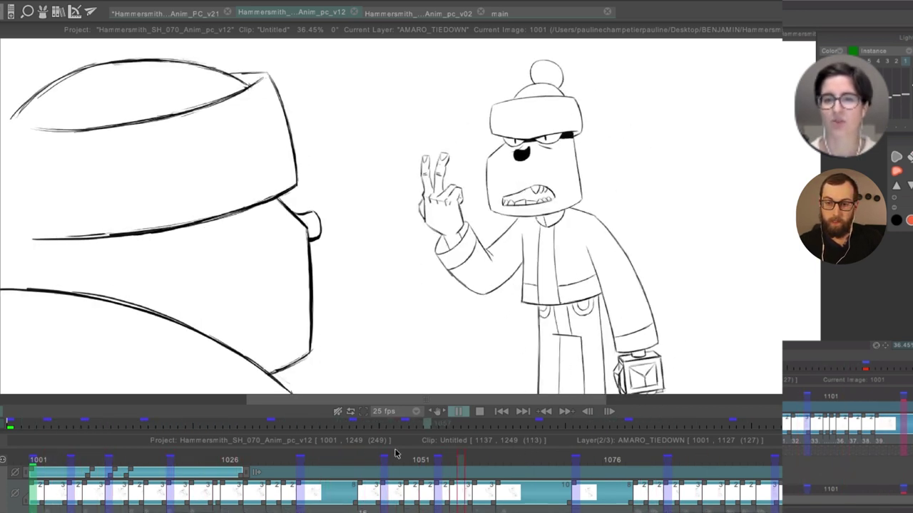
Stop playback of the tie-down animation in Hammersmith_SH_070_Anim_pc_v12 and inspect the raised-hand drawings at frames 1044 and 1036
{"action": "left_click", "coordinate": [369, 460]}
{"action": "left_click", "coordinate": [362, 462]}
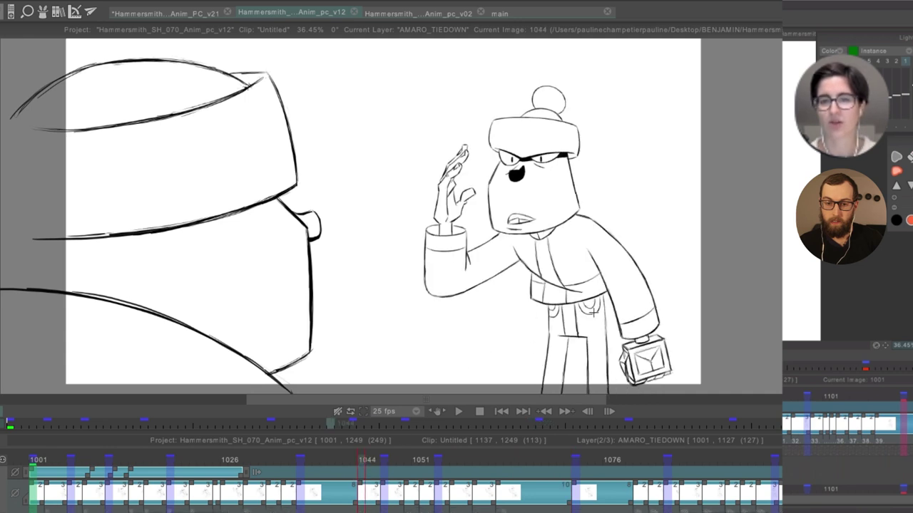
{"action": "key", "text": "Tab"}
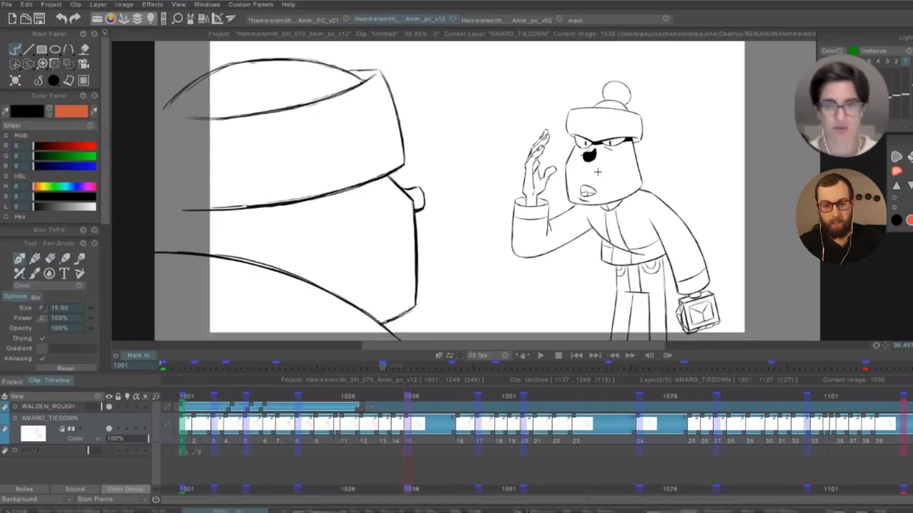
Flip between frames 1036 and 1044 of the AMARO_TIEDOWN layer to compare the held pose's hand, arm and mouth
{"action": "scroll", "coordinate": [618, 183], "scroll_direction": "up", "scroll_amount": 2}
{"action": "left_click_drag", "start_coordinate": [619, 183], "coordinate": [595, 185]}
{"action": "key", "text": "Right"}
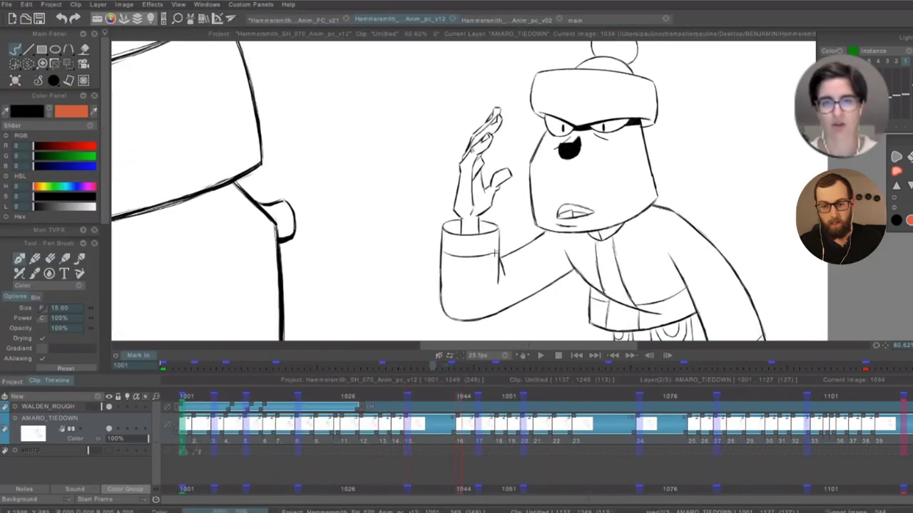
{"action": "key", "text": "Left"}
{"action": "key", "text": "Right"}
{"action": "key", "text": "Left"}
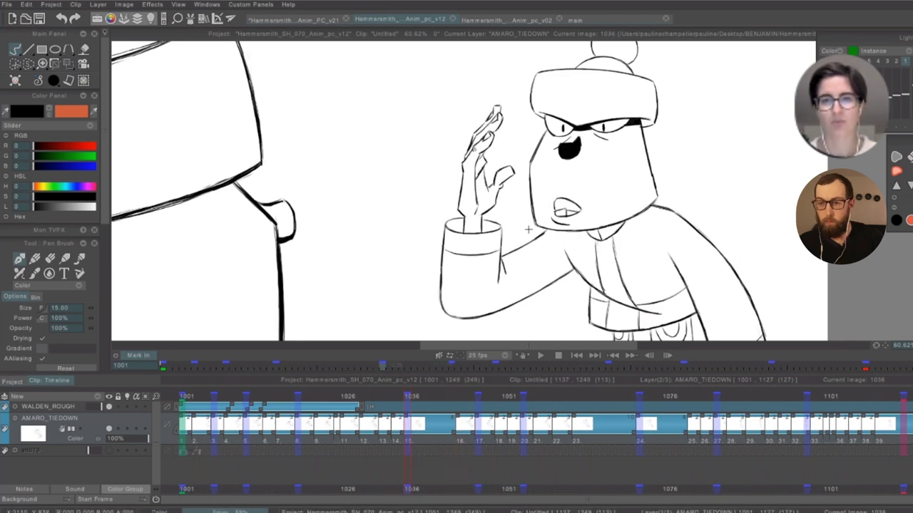
{"action": "key", "text": "Right"}
{"action": "key", "text": "Left"}
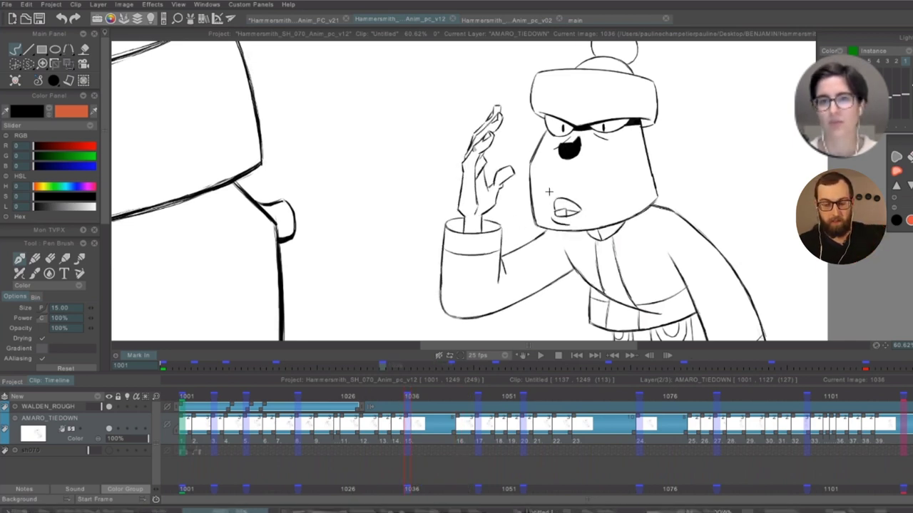
{"action": "key", "text": "Right"}
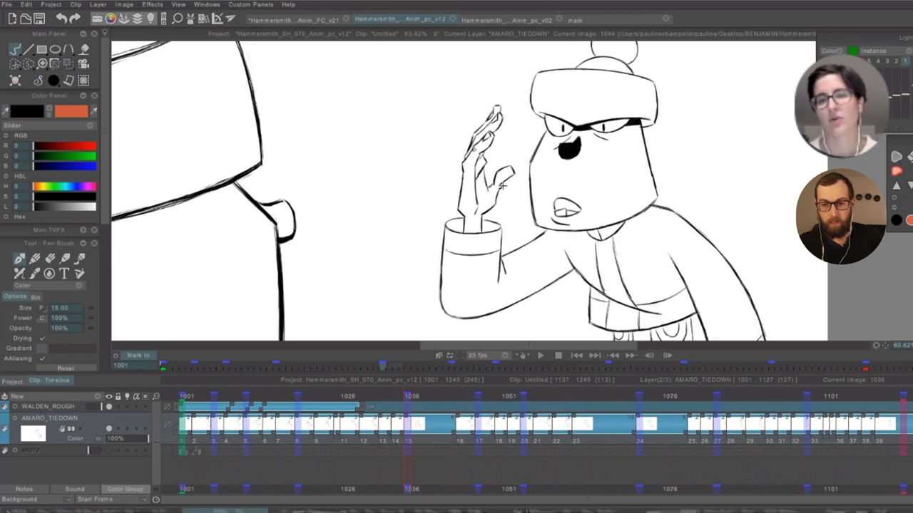
{"action": "key", "text": "Right"}
{"action": "key", "text": "Left"}
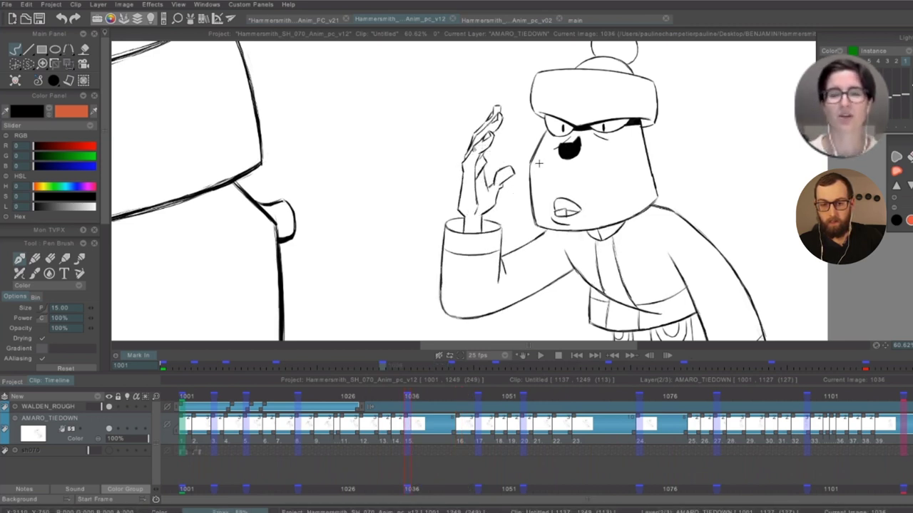
{"action": "scroll", "coordinate": [580, 163], "scroll_direction": "down", "scroll_amount": 2}
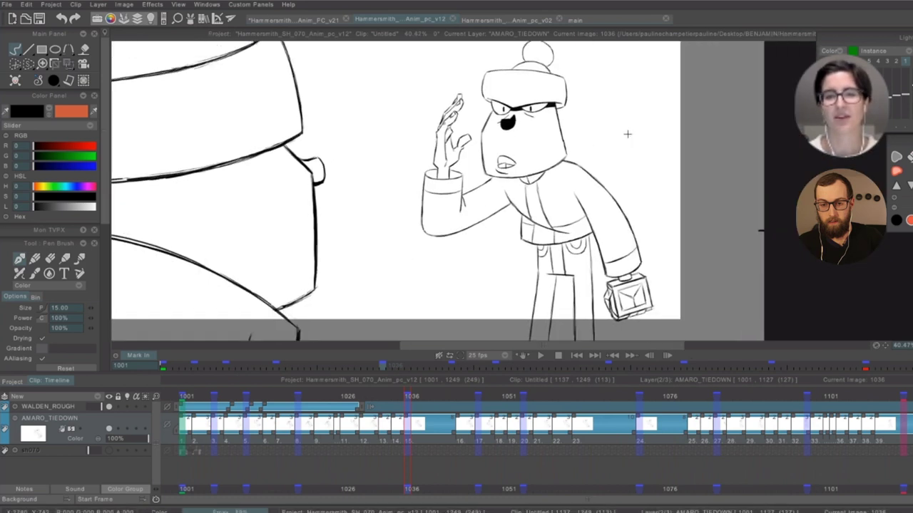
{"action": "key", "text": "Right"}
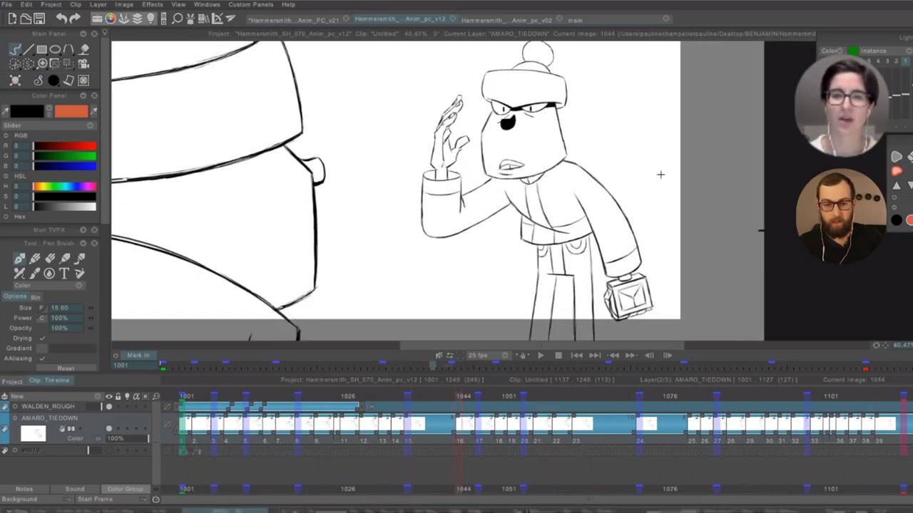
{"action": "scroll", "coordinate": [660, 174], "scroll_direction": "down", "scroll_amount": 1}
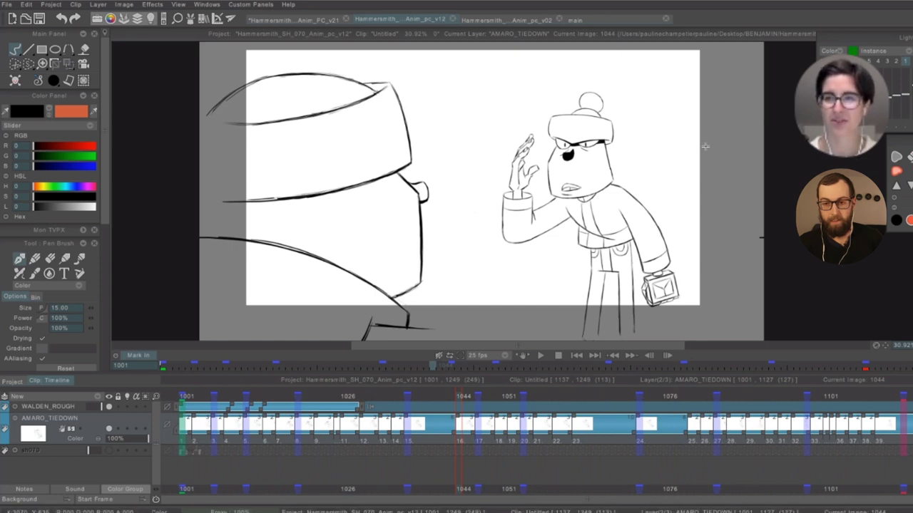
{"action": "scroll", "coordinate": [661, 146], "scroll_direction": "up", "scroll_amount": 2}
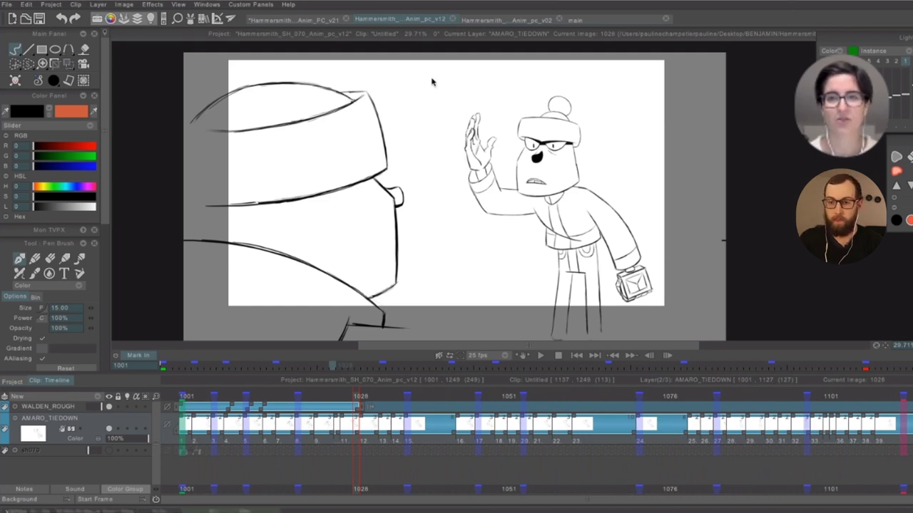
Switch to the Hammersmith_SH_010_Anim_PC_v21 project and play the AMARO_tiedown animation from frame 1001
{"action": "left_click", "coordinate": [310, 20]}
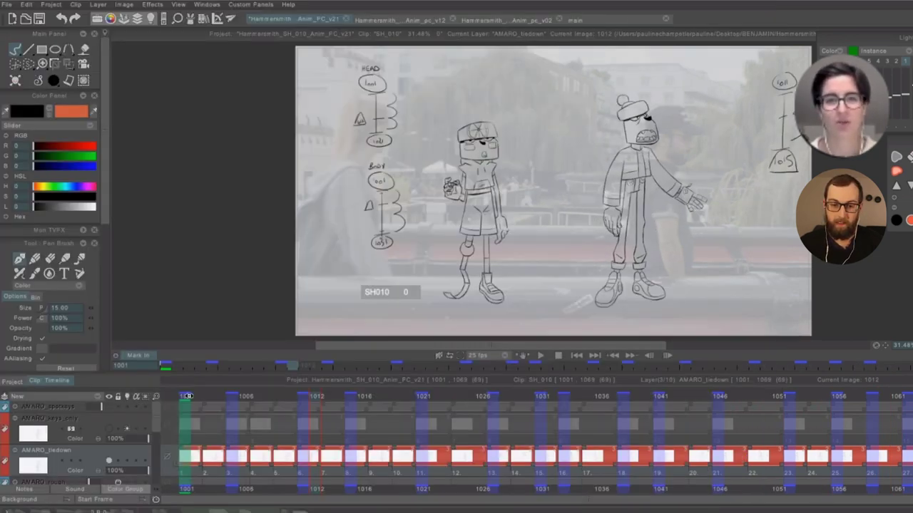
{"action": "key", "text": "Return"}
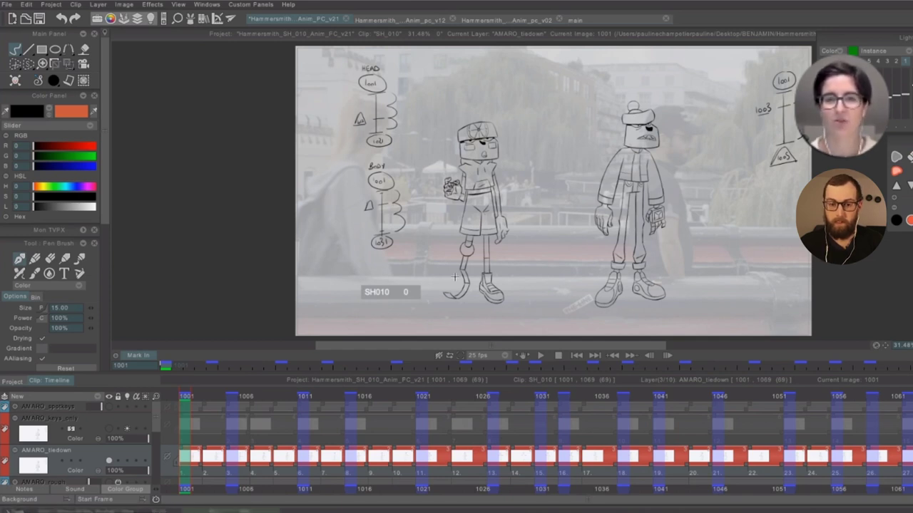
{"action": "scroll", "coordinate": [670, 148], "scroll_direction": "up", "scroll_amount": 3}
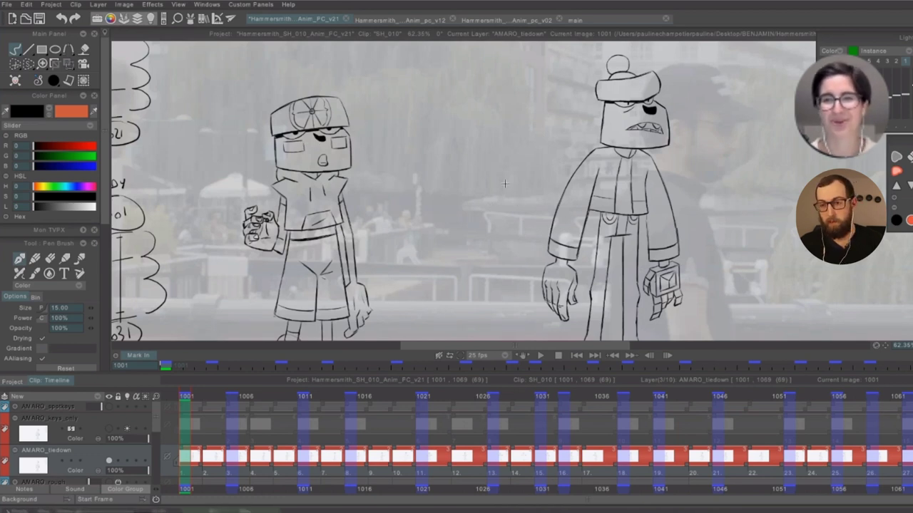
{"action": "scroll", "coordinate": [504, 184], "scroll_direction": "down", "scroll_amount": 5}
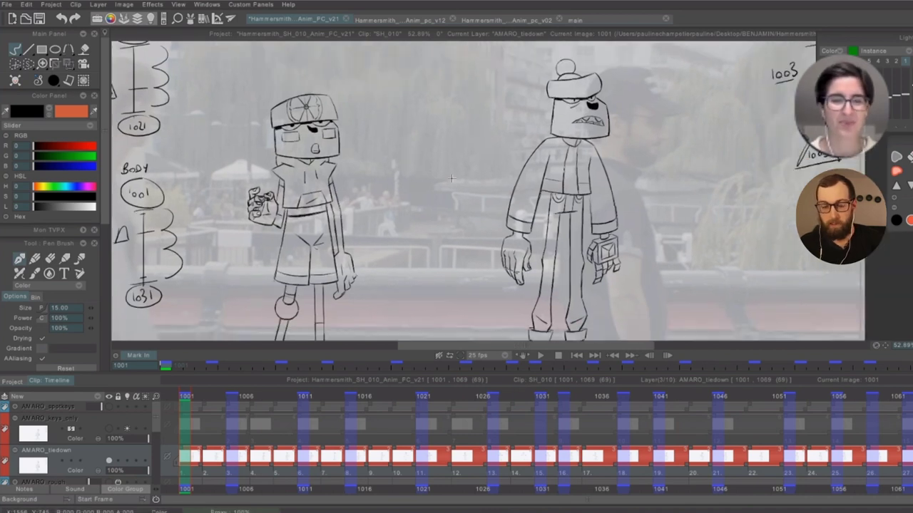
{"action": "left_click", "coordinate": [540, 356]}
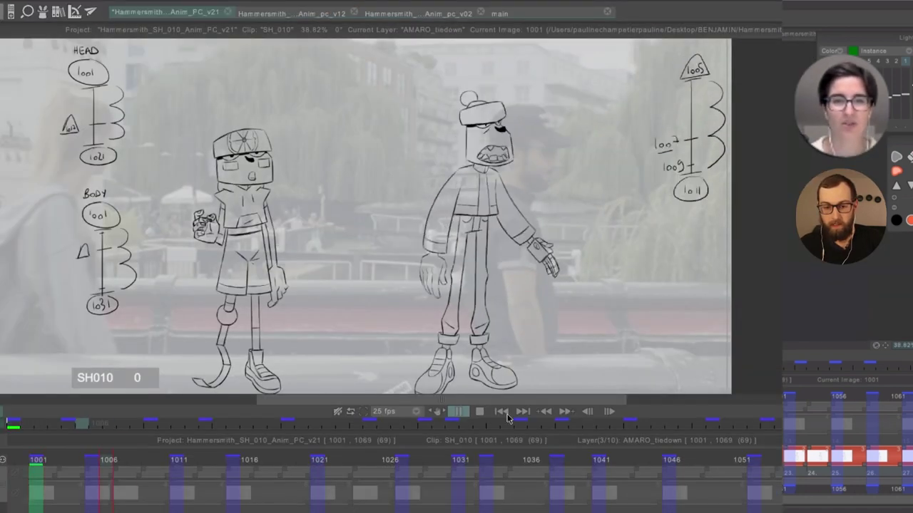
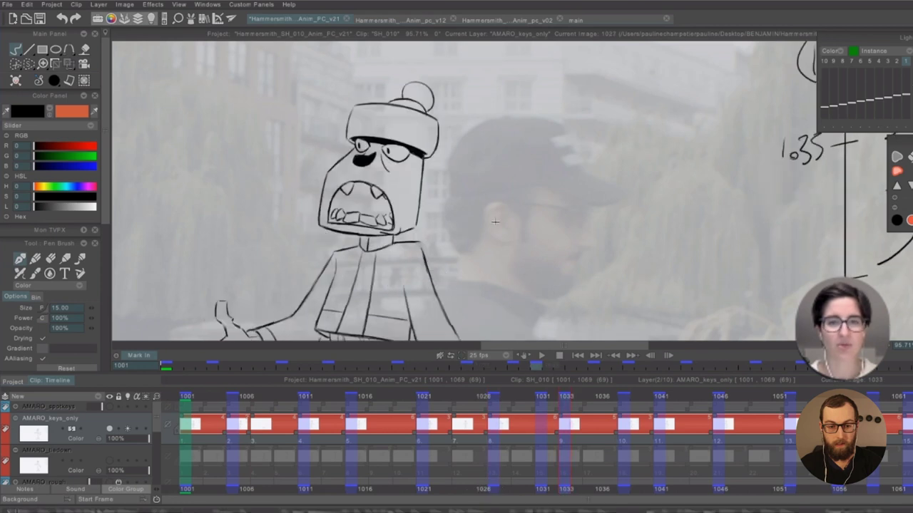
Flip between the AMARO_keys_only poses at frames 1027 and 1033 to compare the heads and the spacing chart
{"action": "key", "text": "Left"}
{"action": "key", "text": "Right"}
{"action": "key", "text": "Left"}
{"action": "key", "text": "Right"}
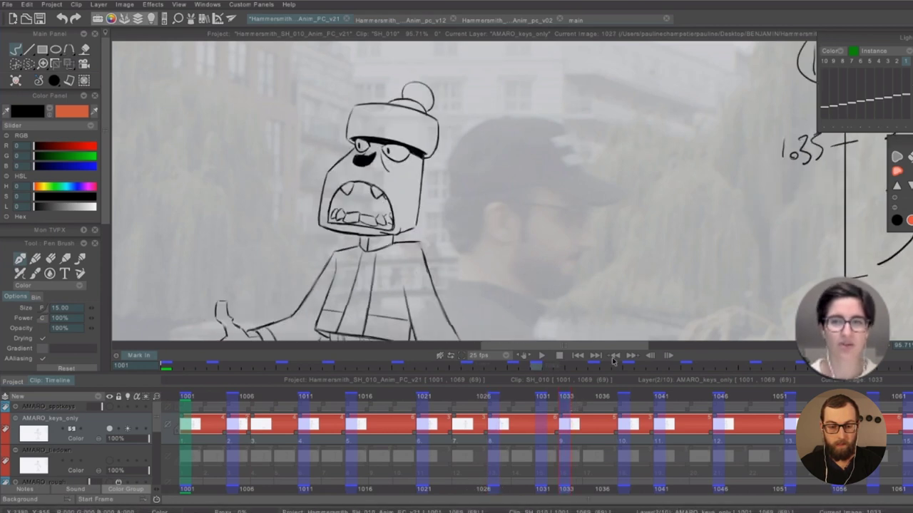
{"action": "scroll", "coordinate": [713, 235], "scroll_direction": "down", "scroll_amount": 2}
{"action": "left_click_drag", "start_coordinate": [775, 241], "coordinate": [665, 207]}
{"action": "key", "text": "Left"}
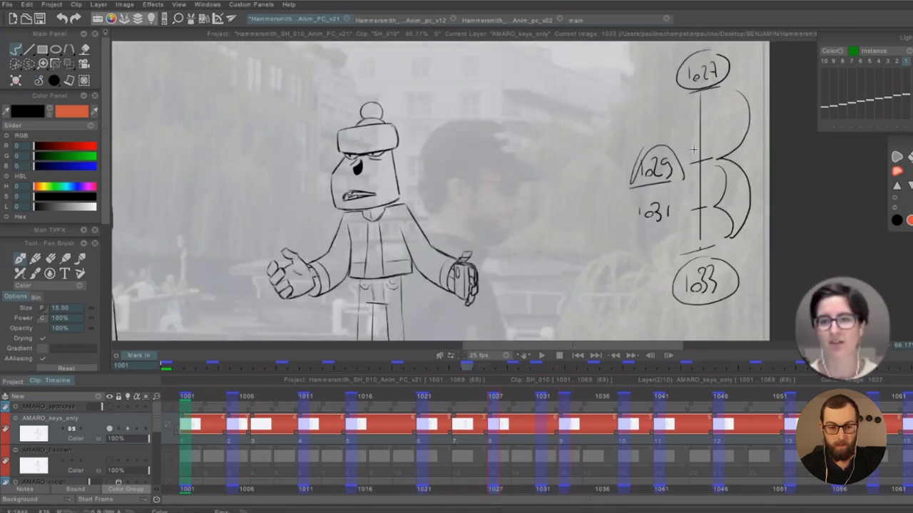
{"action": "key", "text": "Right"}
{"action": "key", "text": "Left"}
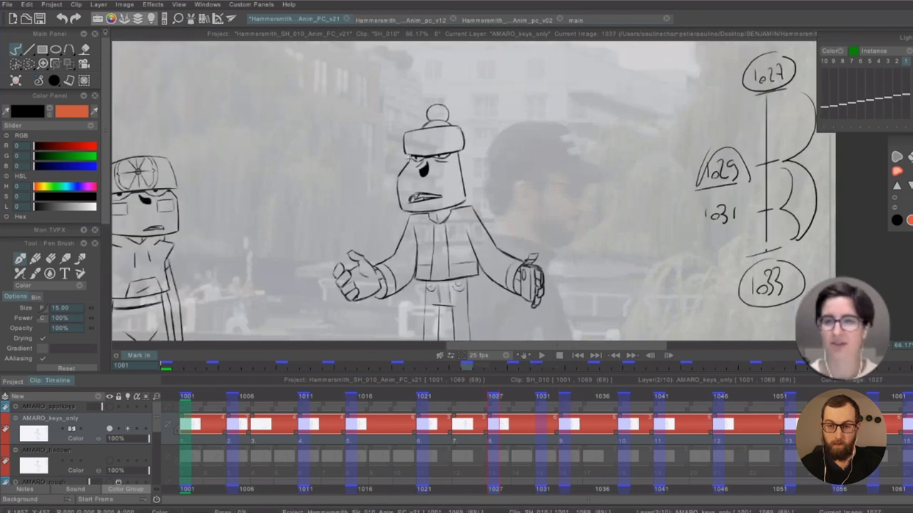
Add a blank drawing at frame 1030 of AMARO_keys_only and overlay the neighbouring key poses with the Light Table
{"action": "scroll", "coordinate": [368, 305], "scroll_direction": "up", "scroll_amount": 3}
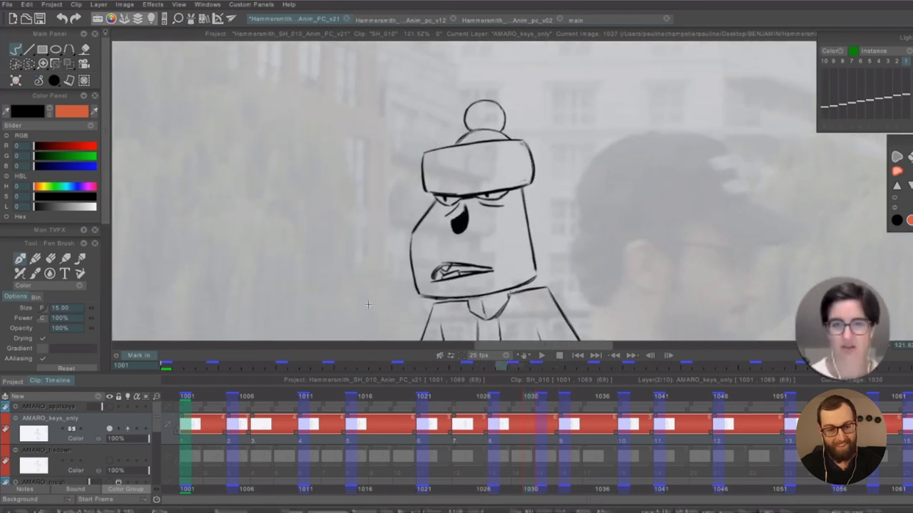
{"action": "key", "text": "BackSpace"}
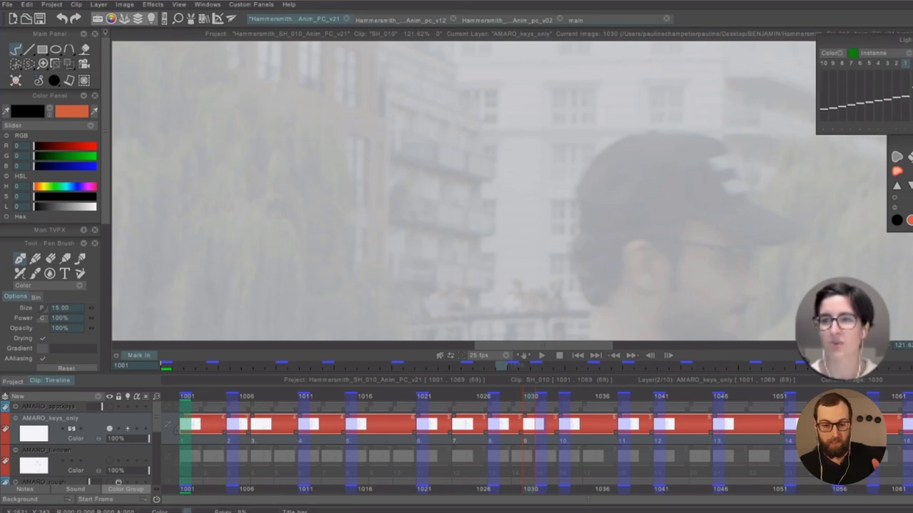
{"action": "left_click_drag", "start_coordinate": [910, 41], "coordinate": [859, 43]}
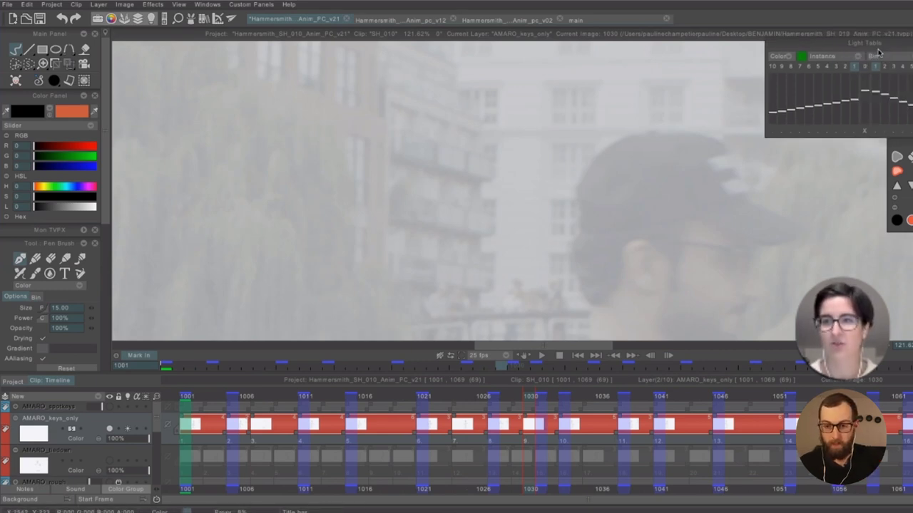
{"action": "left_click", "coordinate": [865, 67]}
{"action": "left_click_drag", "start_coordinate": [573, 211], "coordinate": [579, 181]}
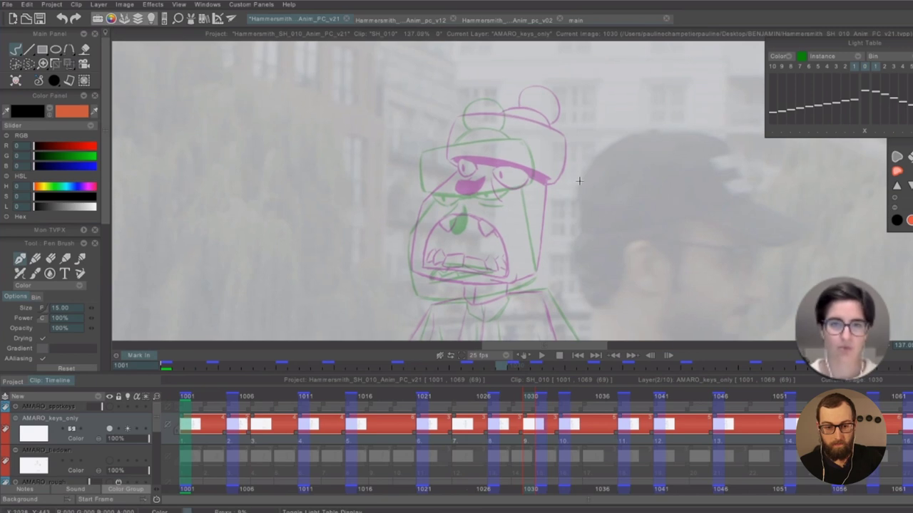
{"action": "scroll", "coordinate": [579, 181], "scroll_direction": "up", "scroll_amount": 1}
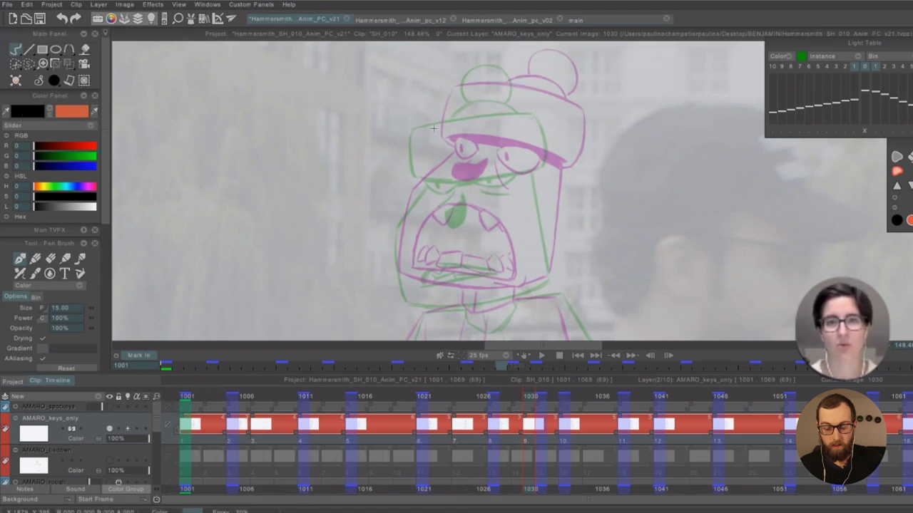
Try a rough hat edge and brow line between the two key heads, flip against neighbouring drawings, and undo the strokes
{"action": "mouse_move", "coordinate": [433, 105]}
{"action": "left_mouse_down"}
{"action": "mouse_move", "coordinate": [427, 145]}
{"action": "mouse_move", "coordinate": [477, 154]}
{"action": "left_mouse_up"}
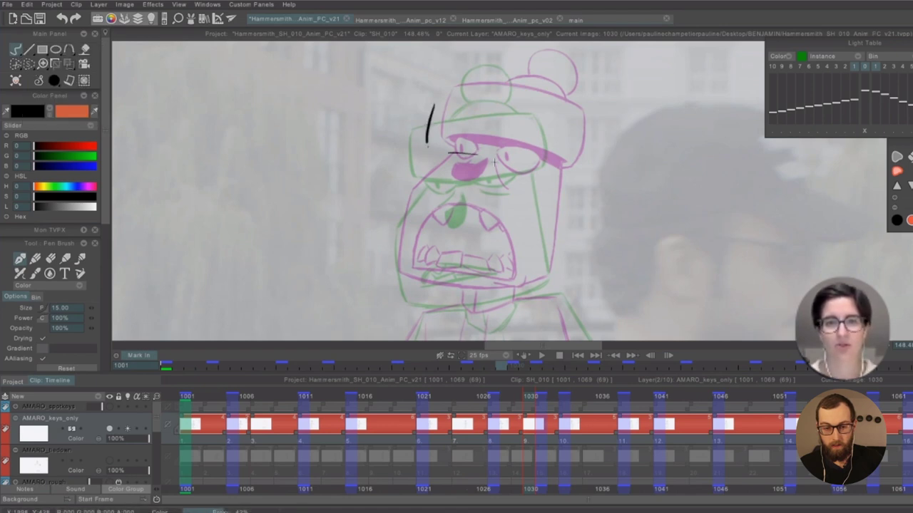
{"action": "key", "text": "Left"}
{"action": "key", "text": "Right"}
{"action": "key", "text": "Left"}
{"action": "key", "text": "Right"}
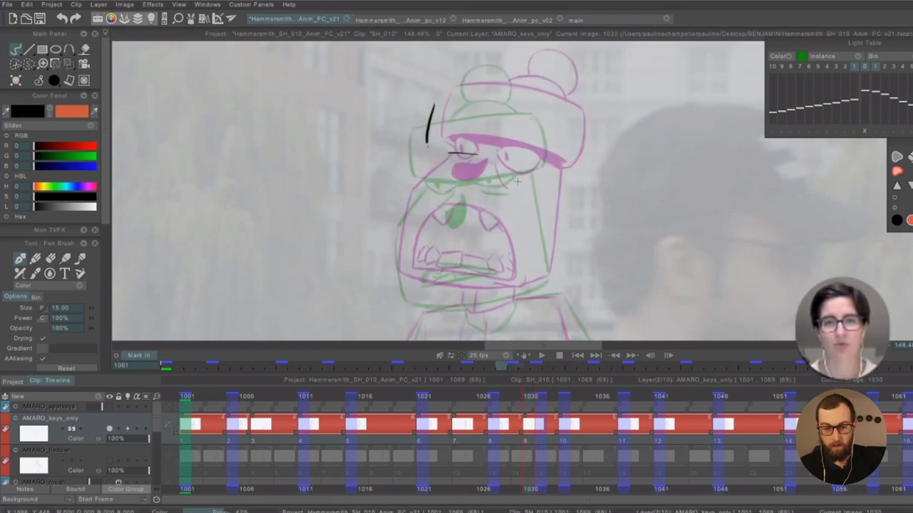
{"action": "key", "text": "Left"}
{"action": "key", "text": "Right"}
{"action": "key", "text": "ctrl+z"}
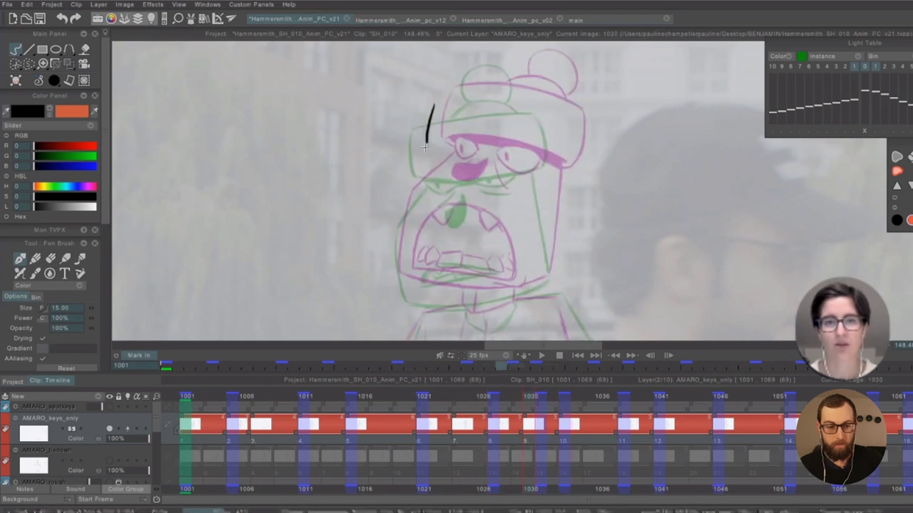
{"action": "key", "text": "ctrl+z"}
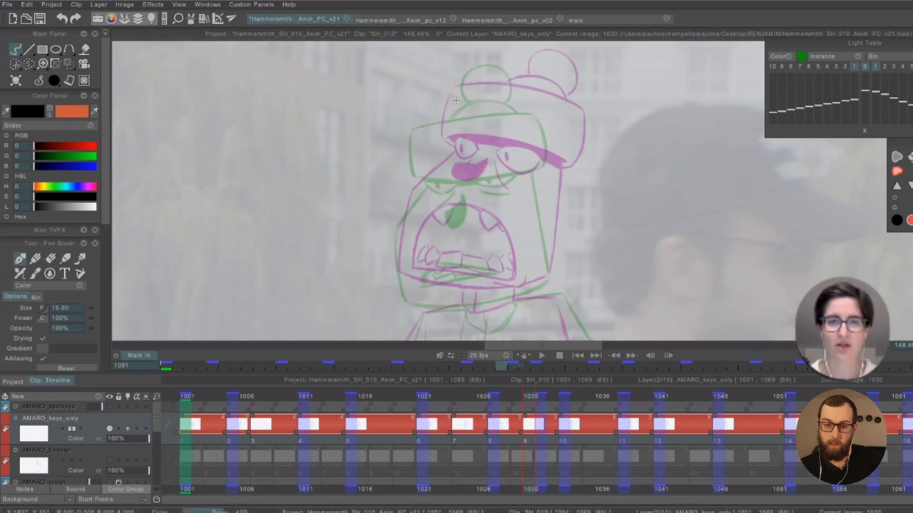
Try roughing in the hat band's upper, side and lower edges at frame 1030 between the two overlaid key heads
{"action": "left_click_drag", "start_coordinate": [440, 102], "coordinate": [519, 101]}
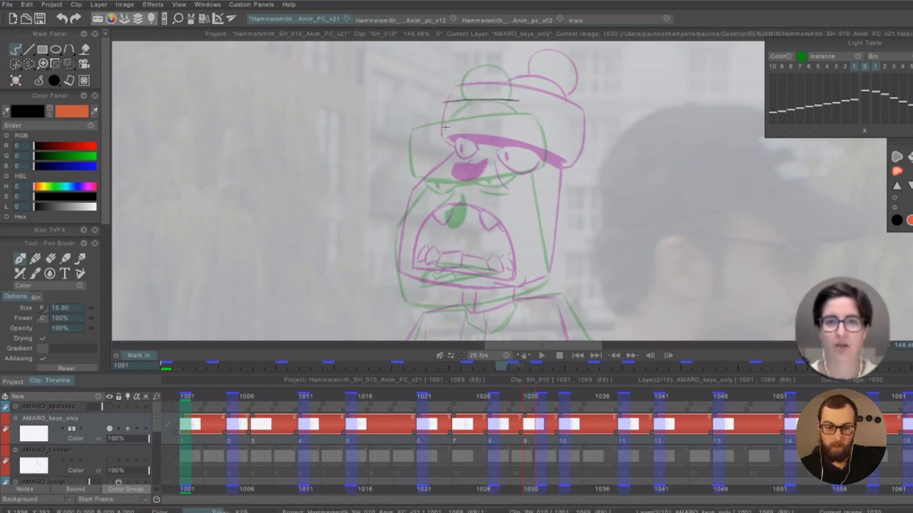
{"action": "mouse_move", "coordinate": [430, 105]}
{"action": "left_mouse_down"}
{"action": "mouse_move", "coordinate": [427, 155]}
{"action": "mouse_move", "coordinate": [463, 166]}
{"action": "mouse_move", "coordinate": [528, 162]}
{"action": "left_mouse_up"}
{"action": "mouse_move", "coordinate": [440, 94]}
{"action": "left_mouse_down"}
{"action": "mouse_move", "coordinate": [519, 91]}
{"action": "mouse_move", "coordinate": [436, 103]}
{"action": "left_mouse_up"}
{"action": "left_click_drag", "start_coordinate": [516, 92], "coordinate": [433, 96]}
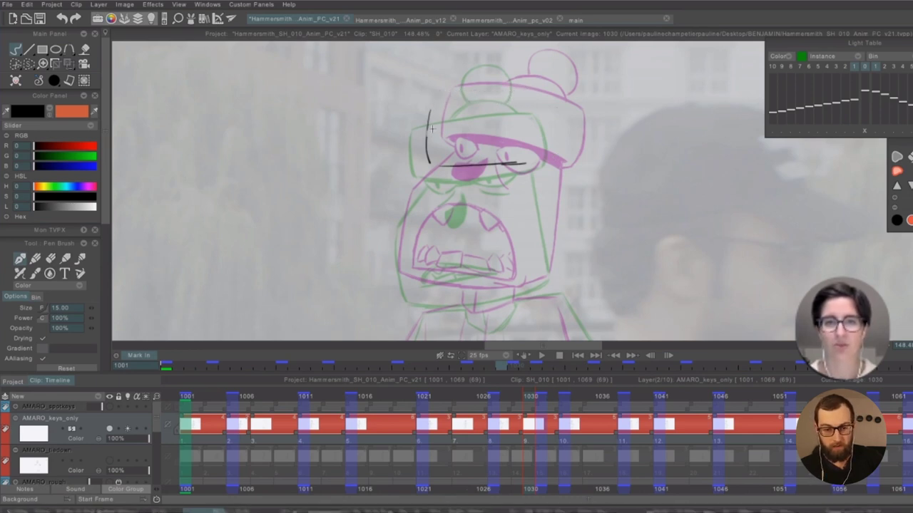
{"action": "left_click_drag", "start_coordinate": [432, 129], "coordinate": [428, 163]}
{"action": "mouse_move", "coordinate": [487, 164]}
{"action": "left_mouse_down"}
{"action": "mouse_move", "coordinate": [517, 161]}
{"action": "mouse_move", "coordinate": [450, 166]}
{"action": "left_mouse_up"}
{"action": "left_click_drag", "start_coordinate": [536, 160], "coordinate": [444, 164]}
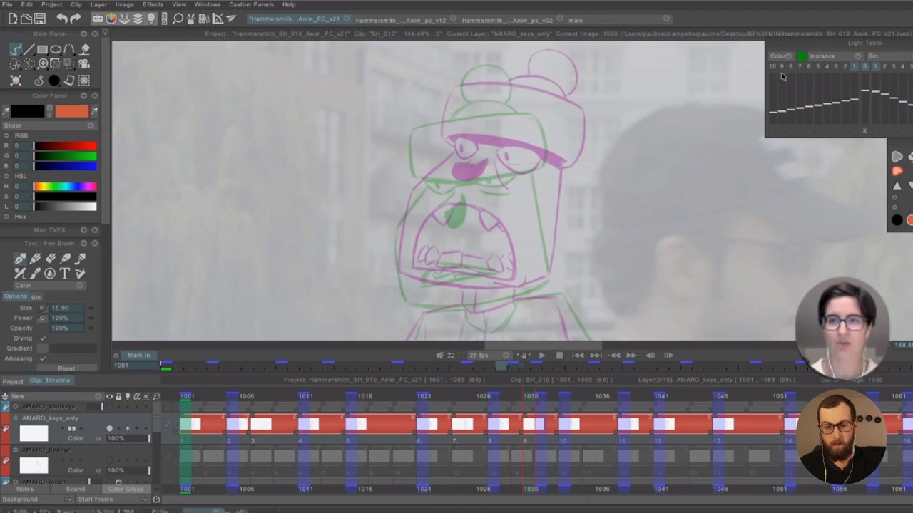
Compare the heads at frames 1028 and 1033, and duplicate the earlier pose as a separate drawing at frame 1029
{"action": "left_click", "coordinate": [515, 396]}
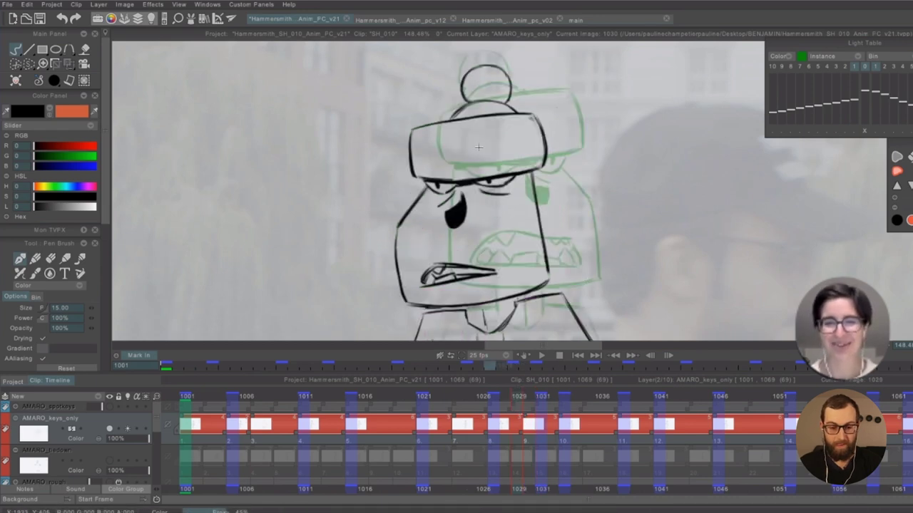
{"action": "left_click", "coordinate": [566, 398]}
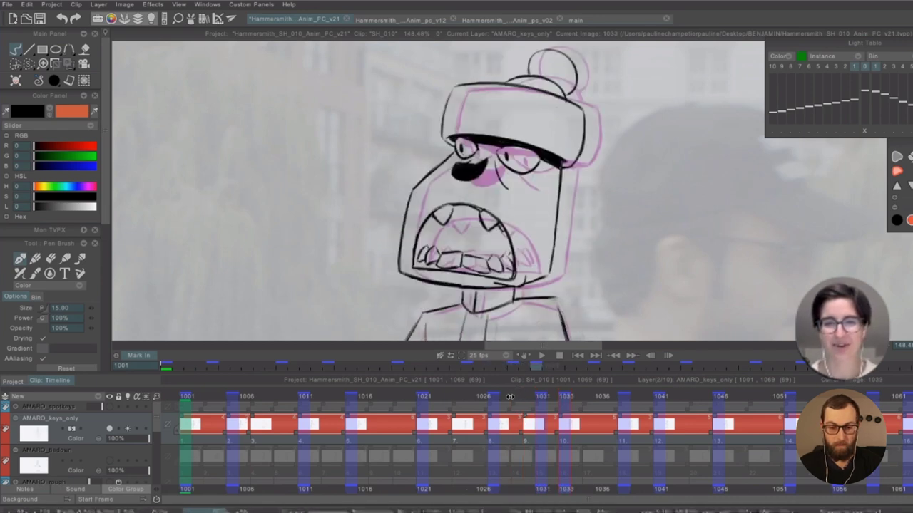
{"action": "left_click", "coordinate": [507, 398]}
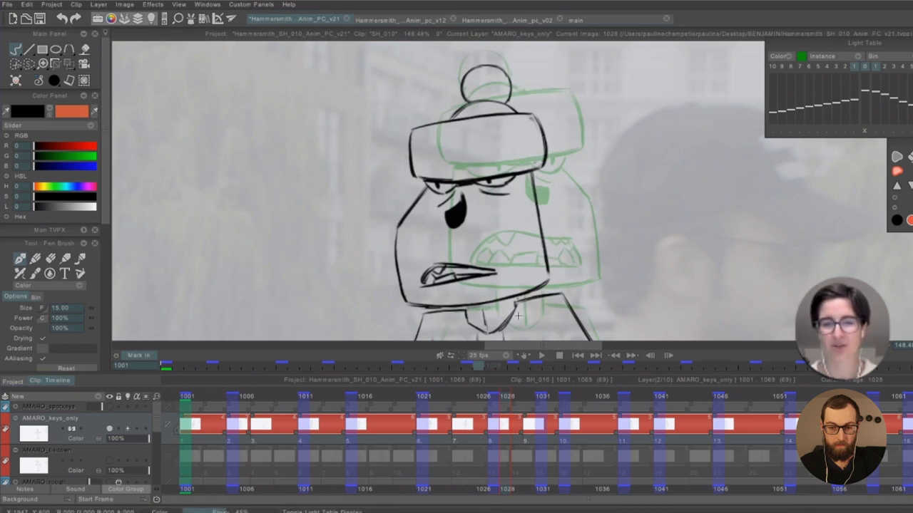
{"action": "left_click", "coordinate": [518, 397]}
{"action": "key", "text": "ctrl+d"}
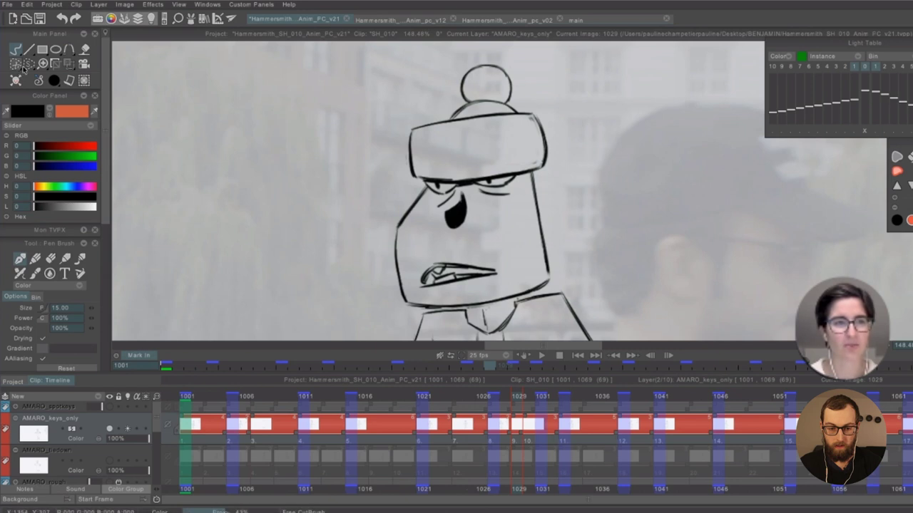
Cut out the duplicated head at frame 1029 and place it tilted over the magenta head of the next key pose
{"action": "left_click", "coordinate": [16, 64]}
{"action": "mouse_move", "coordinate": [588, 80]}
{"action": "left_mouse_down"}
{"action": "mouse_move", "coordinate": [421, 329]}
{"action": "mouse_move", "coordinate": [666, 160]}
{"action": "mouse_move", "coordinate": [621, 103]}
{"action": "left_mouse_up"}
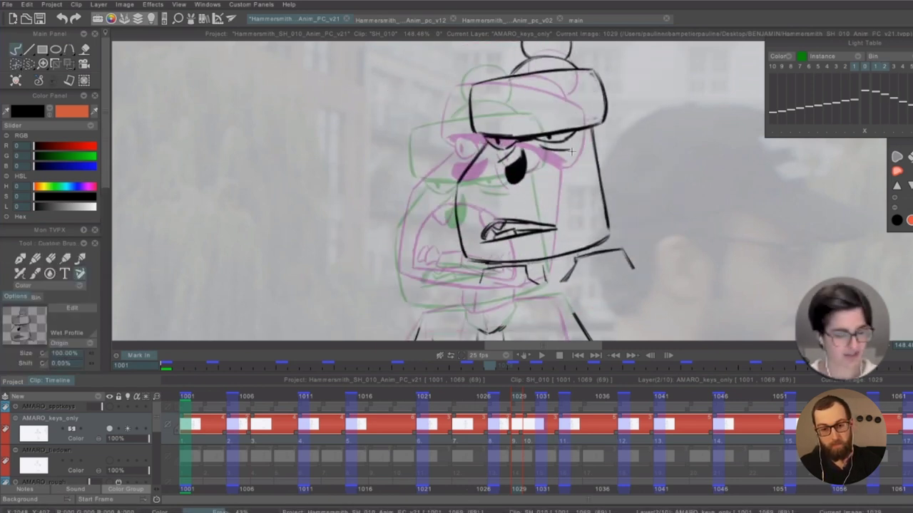
{"action": "key", "text": "z"}
{"action": "mouse_move", "coordinate": [573, 134]}
{"action": "left_mouse_down"}
{"action": "mouse_move", "coordinate": [576, 160]}
{"action": "mouse_move", "coordinate": [547, 154]}
{"action": "mouse_move", "coordinate": [543, 170]}
{"action": "left_mouse_up"}
{"action": "key", "text": "z"}
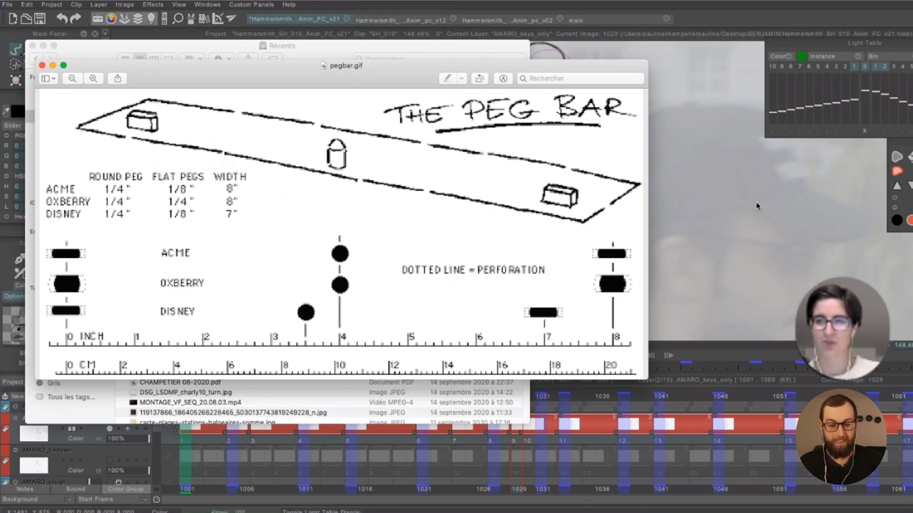
Dismiss the peg bar reference, restore the round drawing brush and limit the Light Table to the adjacent drawings at frame 1030
{"action": "left_click", "coordinate": [691, 14]}
{"action": "left_click", "coordinate": [52, 85]}
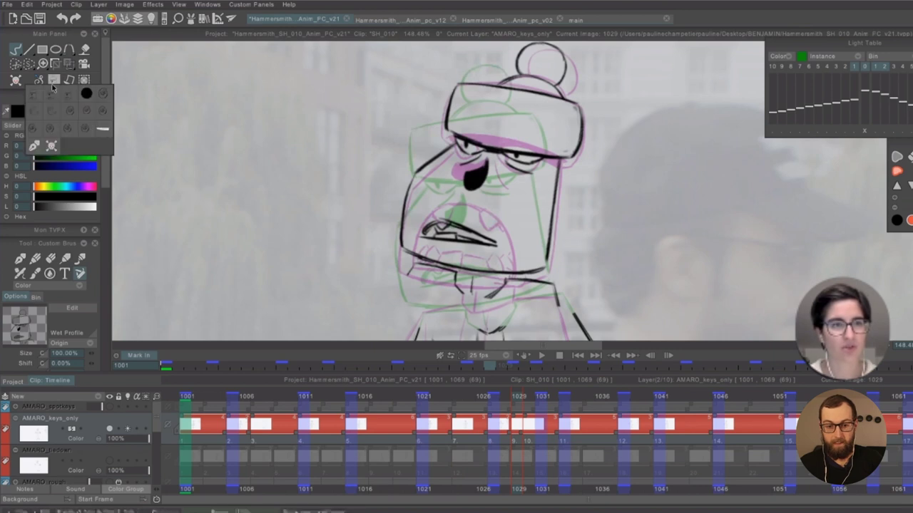
{"action": "left_click", "coordinate": [86, 92]}
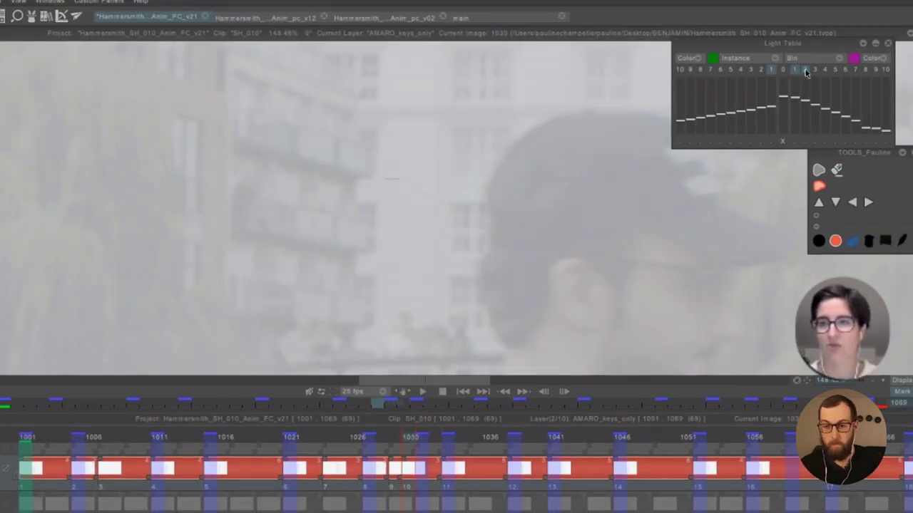
{"action": "left_click", "coordinate": [782, 71]}
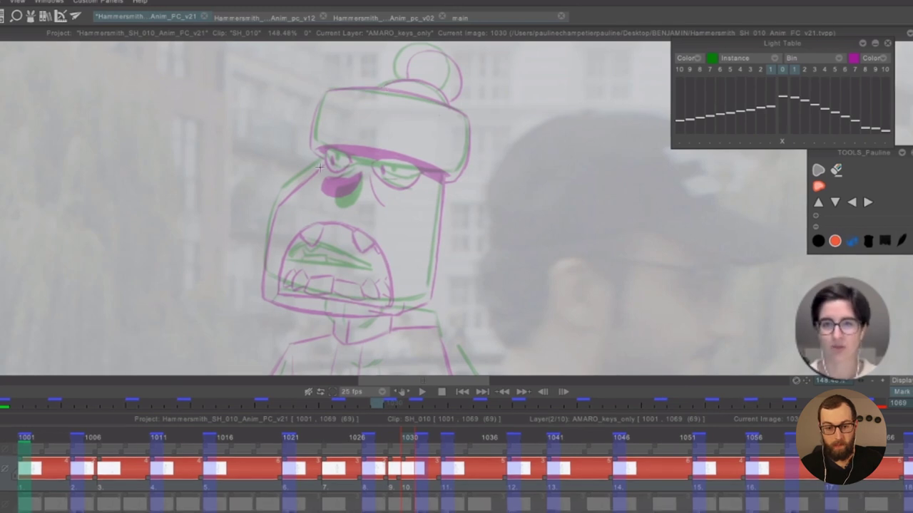
Flip between frame 1030 and its neighbouring drawings to compare the shifted head with the open-mouth key pose
{"action": "key", "text": "Left"}
{"action": "key", "text": "Right"}
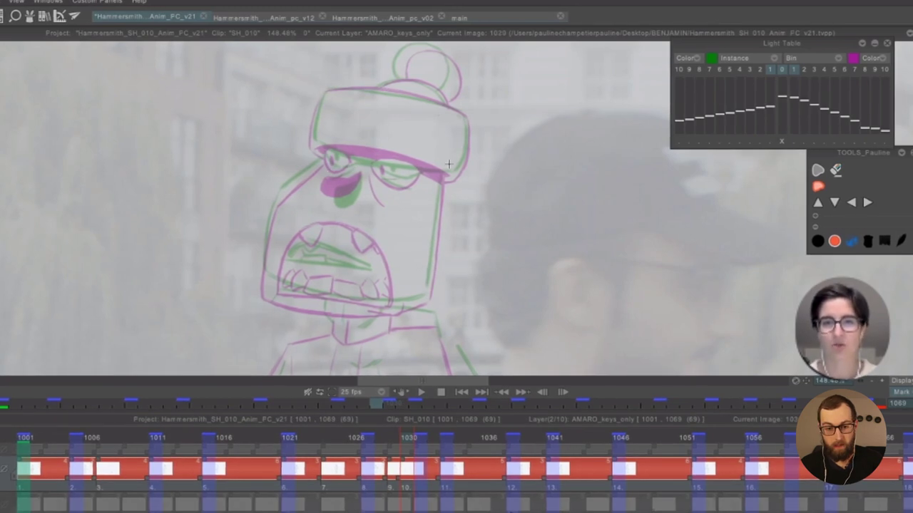
{"action": "key", "text": "Right"}
{"action": "key", "text": "Left"}
{"action": "key", "text": "Right"}
{"action": "key", "text": "Left"}
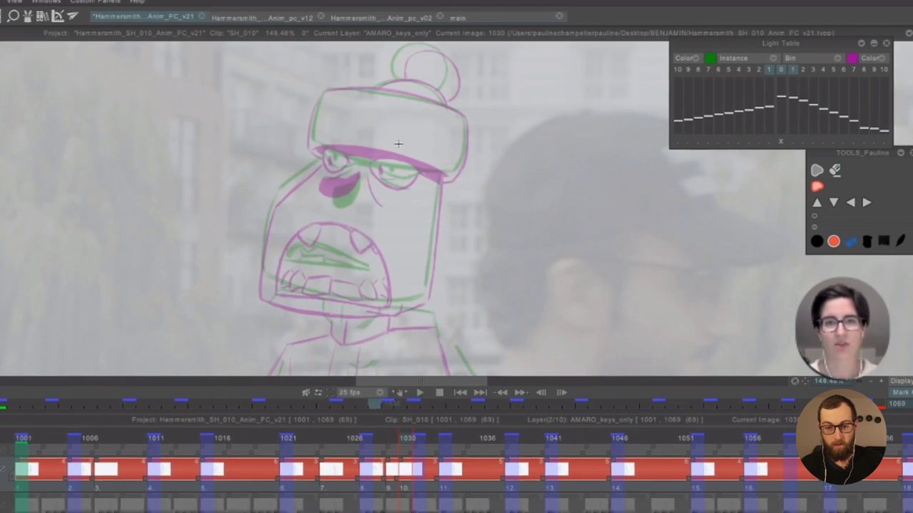
Draw the rough hat outline at frame 1030, tracing its brim, sides and crown midway between the green and magenta heads
{"action": "scroll", "coordinate": [398, 144], "scroll_direction": "up", "scroll_amount": 3}
{"action": "mouse_move", "coordinate": [237, 147]}
{"action": "left_mouse_down"}
{"action": "mouse_move", "coordinate": [404, 175]}
{"action": "mouse_move", "coordinate": [484, 208]}
{"action": "left_mouse_up"}
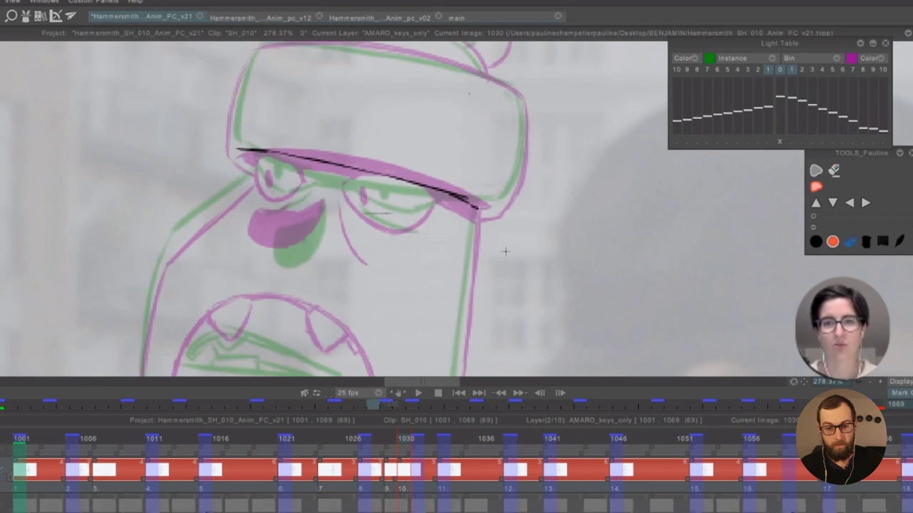
{"action": "left_click_drag", "start_coordinate": [506, 251], "coordinate": [477, 324]}
{"action": "mouse_move", "coordinate": [216, 150]}
{"action": "left_mouse_down"}
{"action": "mouse_move", "coordinate": [224, 124]}
{"action": "mouse_move", "coordinate": [202, 208]}
{"action": "left_mouse_up"}
{"action": "key", "text": "ctrl+z"}
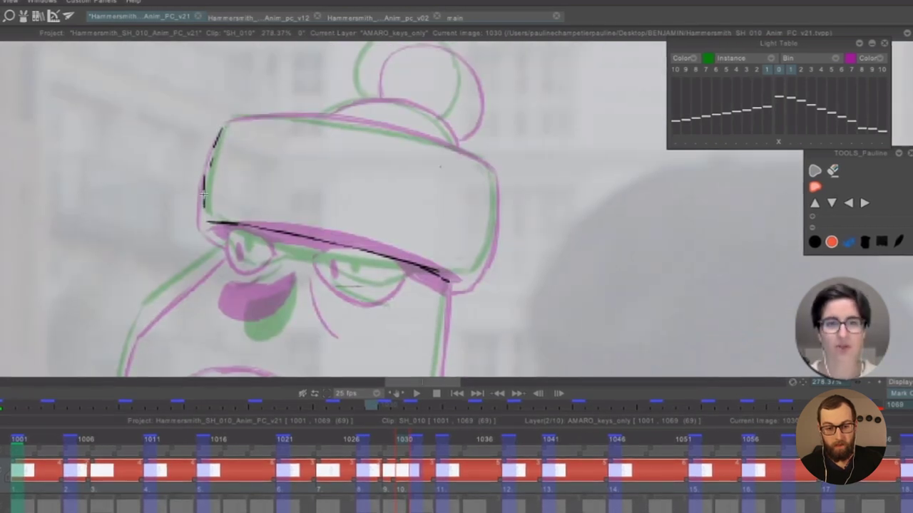
{"action": "key", "text": "ctrl+z"}
{"action": "left_click_drag", "start_coordinate": [207, 175], "coordinate": [201, 215]}
{"action": "mouse_move", "coordinate": [264, 115]}
{"action": "left_mouse_down"}
{"action": "mouse_move", "coordinate": [363, 121]}
{"action": "mouse_move", "coordinate": [318, 116]}
{"action": "mouse_move", "coordinate": [458, 152]}
{"action": "mouse_move", "coordinate": [493, 215]}
{"action": "mouse_move", "coordinate": [471, 283]}
{"action": "left_mouse_up"}
{"action": "key", "text": "ctrl+z"}
{"action": "key", "text": "ctrl+z"}
{"action": "key", "text": "ctrl+z"}
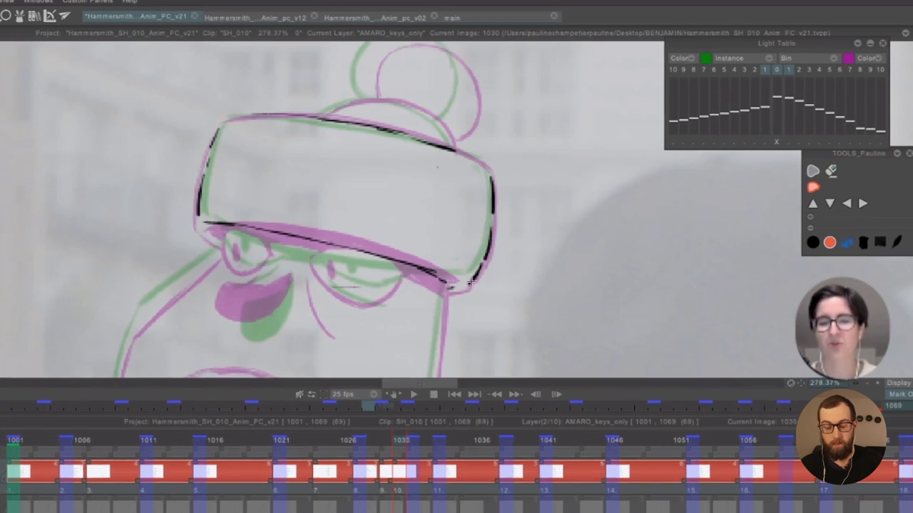
Check the rough hat at frame 1030 against the preceding and following drawings
{"action": "key", "text": "Left"}
{"action": "key", "text": "Right"}
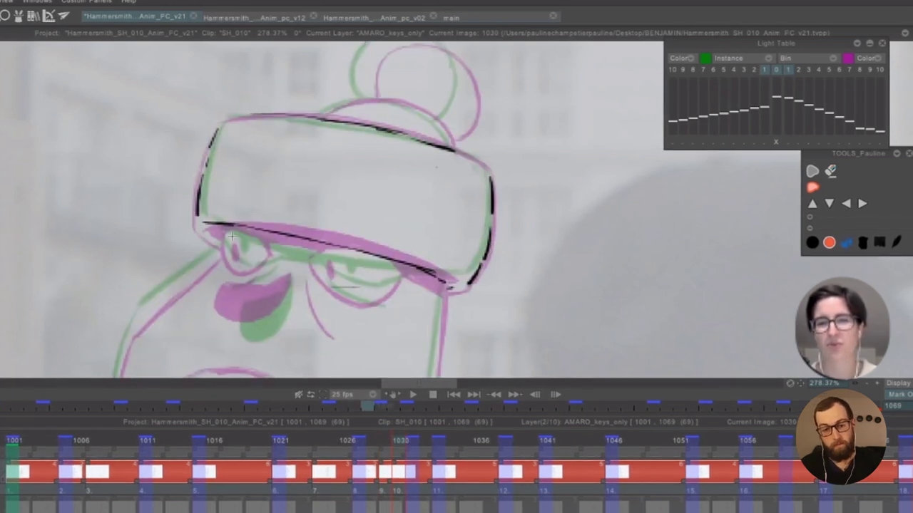
{"action": "key", "text": "Left"}
{"action": "key", "text": "Right"}
{"action": "key", "text": "Left"}
{"action": "key", "text": "Right"}
{"action": "key", "text": "Right"}
{"action": "key", "text": "Left"}
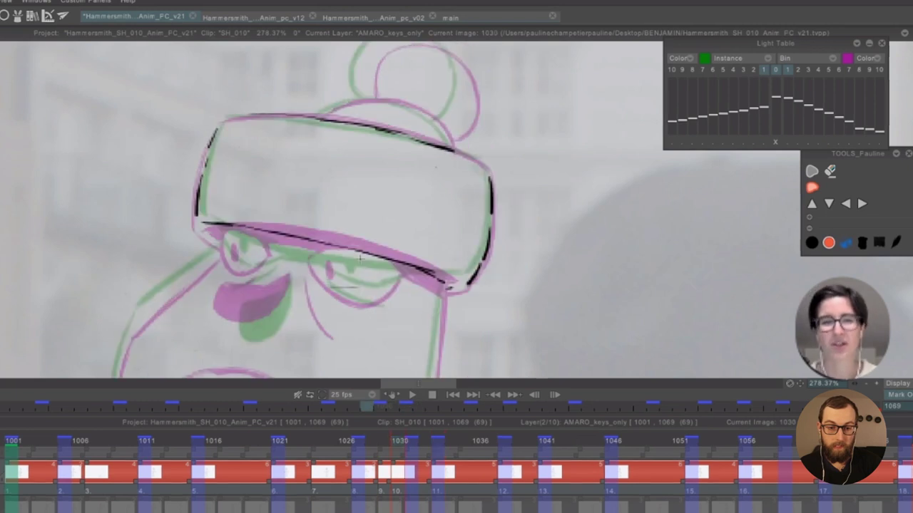
Rough in the nose, both lower eye contours and the slanted cheek line between the coloured reference heads
{"action": "left_click_drag", "start_coordinate": [279, 235], "coordinate": [287, 176]}
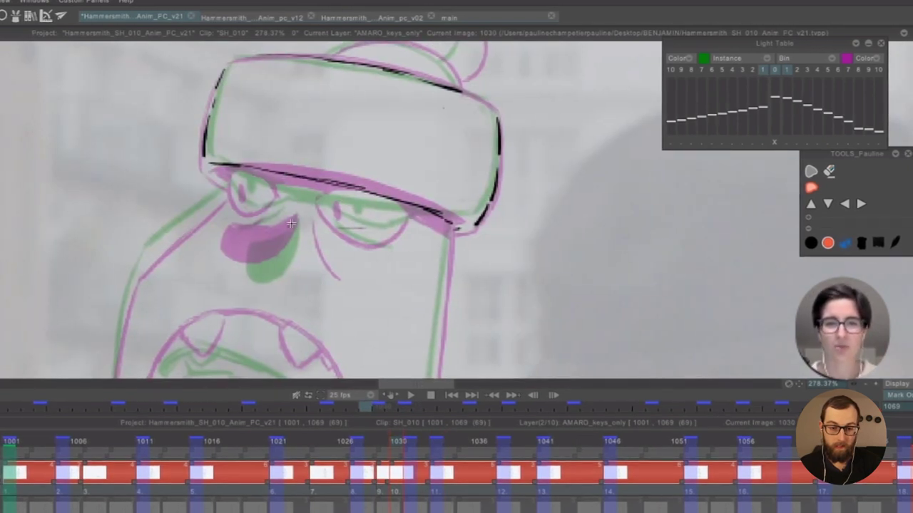
{"action": "mouse_move", "coordinate": [293, 225]}
{"action": "left_mouse_down"}
{"action": "mouse_move", "coordinate": [249, 236]}
{"action": "mouse_move", "coordinate": [235, 258]}
{"action": "mouse_move", "coordinate": [244, 272]}
{"action": "mouse_move", "coordinate": [258, 268]}
{"action": "mouse_move", "coordinate": [290, 235]}
{"action": "mouse_move", "coordinate": [284, 261]}
{"action": "left_mouse_up"}
{"action": "mouse_move", "coordinate": [229, 185]}
{"action": "left_mouse_down"}
{"action": "mouse_move", "coordinate": [246, 210]}
{"action": "mouse_move", "coordinate": [242, 201]}
{"action": "mouse_move", "coordinate": [263, 207]}
{"action": "mouse_move", "coordinate": [291, 192]}
{"action": "mouse_move", "coordinate": [336, 203]}
{"action": "mouse_move", "coordinate": [328, 214]}
{"action": "mouse_move", "coordinate": [317, 208]}
{"action": "mouse_move", "coordinate": [353, 229]}
{"action": "mouse_move", "coordinate": [404, 224]}
{"action": "left_mouse_up"}
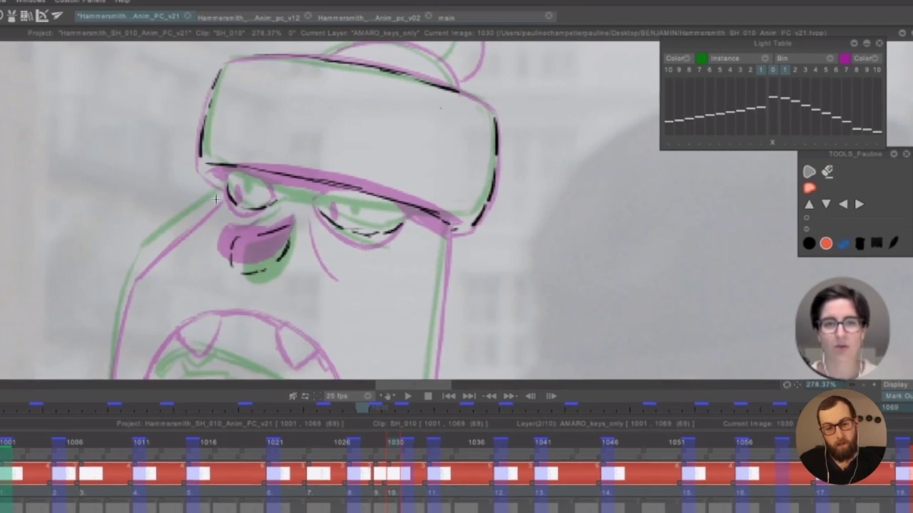
{"action": "mouse_move", "coordinate": [215, 200]}
{"action": "left_mouse_down"}
{"action": "mouse_move", "coordinate": [162, 254]}
{"action": "mouse_move", "coordinate": [182, 229]}
{"action": "mouse_move", "coordinate": [139, 262]}
{"action": "left_mouse_up"}
{"action": "key", "text": "super+z"}
{"action": "key", "text": "super+z"}
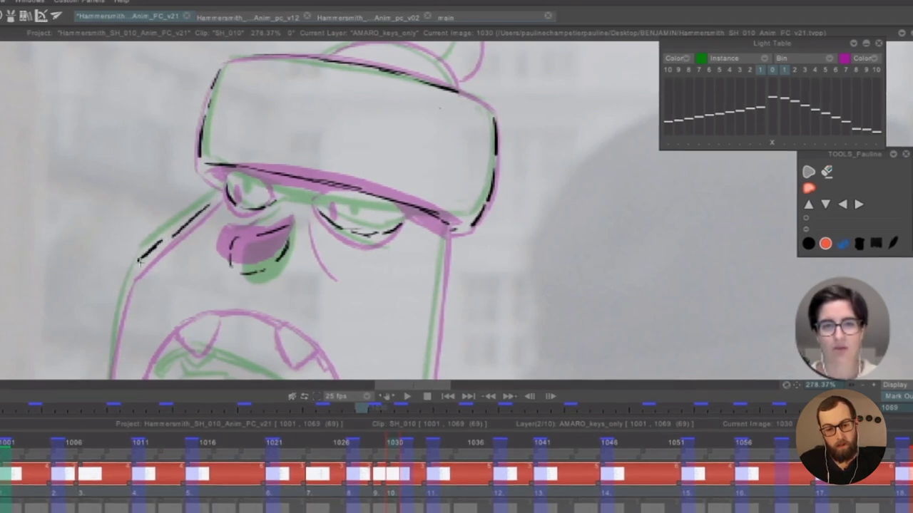
Hide the Light Table references, add the pupils and complete the eyes, and reinforce the hat's brim line
{"action": "left_click", "coordinate": [773, 70]}
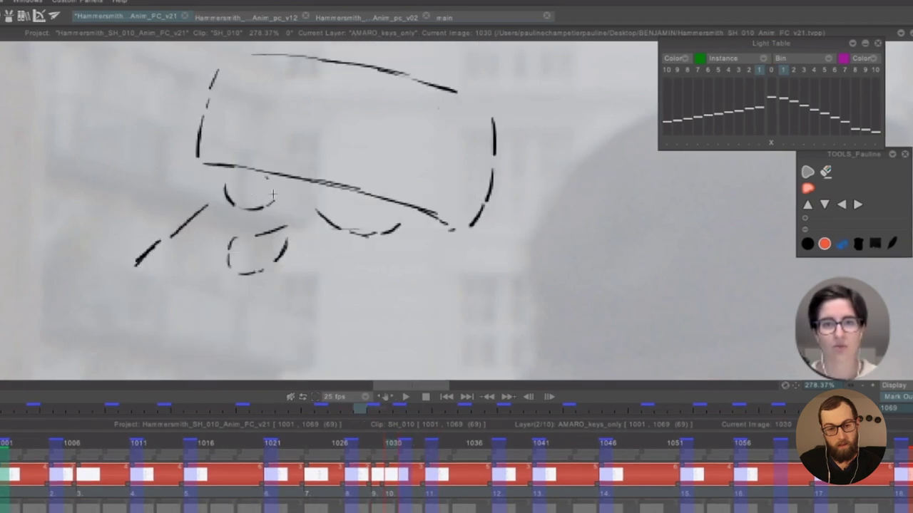
{"action": "mouse_move", "coordinate": [273, 193]}
{"action": "left_mouse_down"}
{"action": "mouse_move", "coordinate": [266, 176]}
{"action": "mouse_move", "coordinate": [241, 189]}
{"action": "left_mouse_up"}
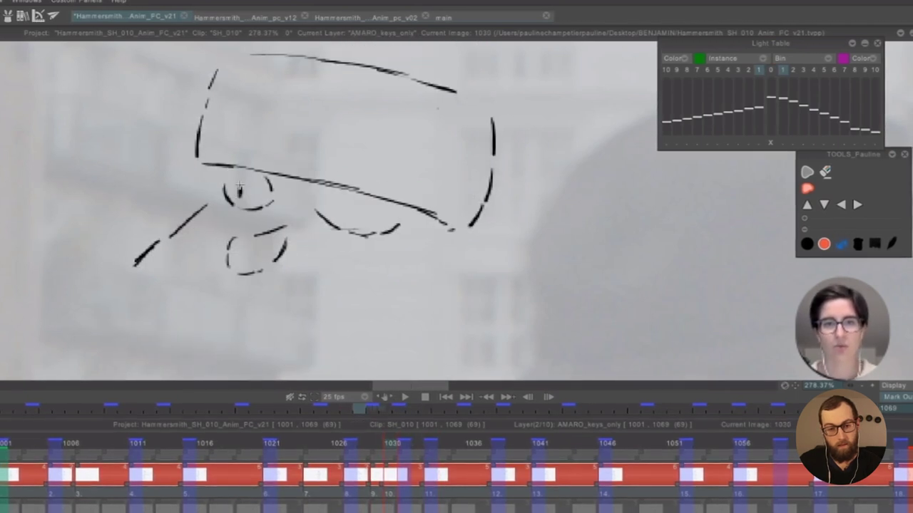
{"action": "key", "text": "Right"}
{"action": "left_click_drag", "start_coordinate": [205, 147], "coordinate": [301, 162]}
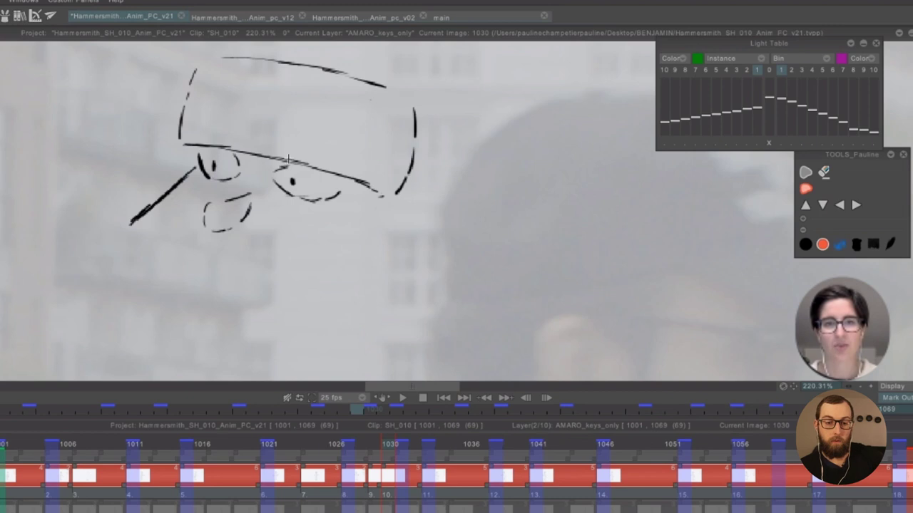
{"action": "left_click_drag", "start_coordinate": [230, 149], "coordinate": [367, 179]}
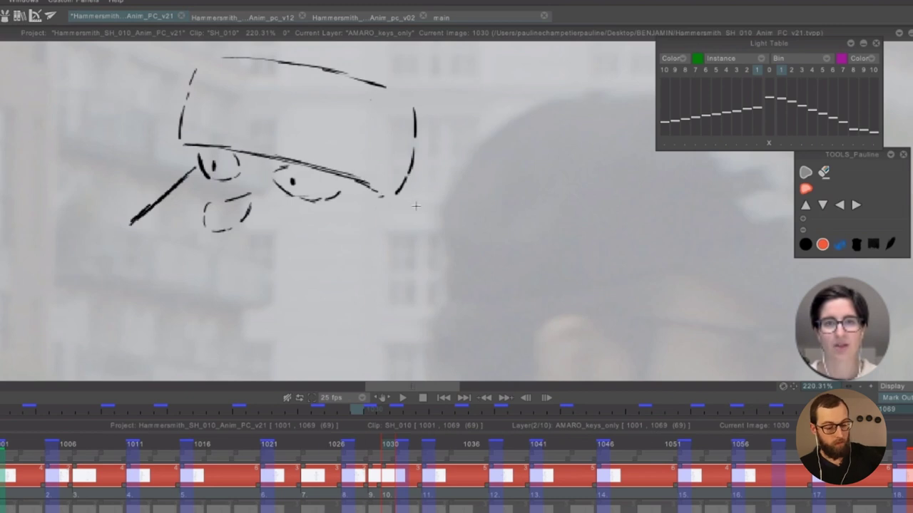
Check the motion across the neighbouring drawings and strengthen the hat's left side and upper-left corner
{"action": "key", "text": "Left"}
{"action": "key", "text": "Right"}
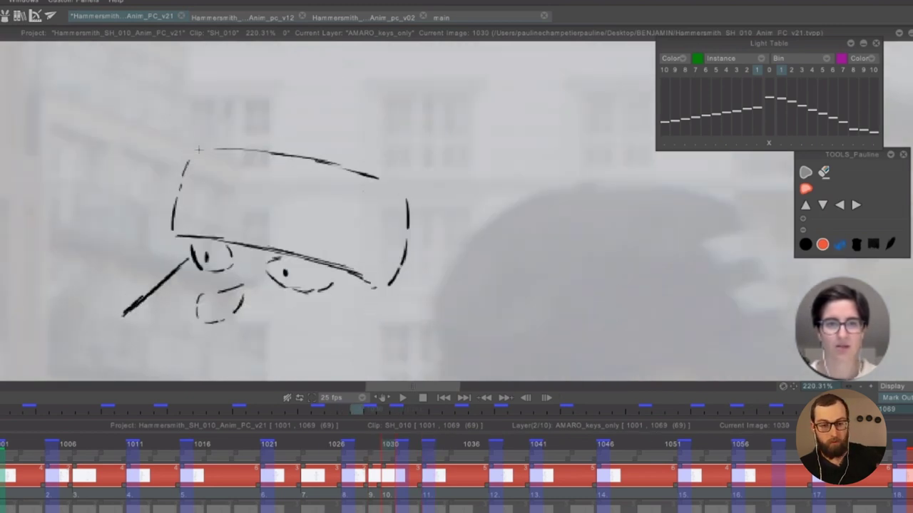
{"action": "key", "text": "Left"}
{"action": "key", "text": "Right"}
{"action": "key", "text": "Right"}
{"action": "key", "text": "Left"}
{"action": "left_click_drag", "start_coordinate": [198, 150], "coordinate": [334, 163]}
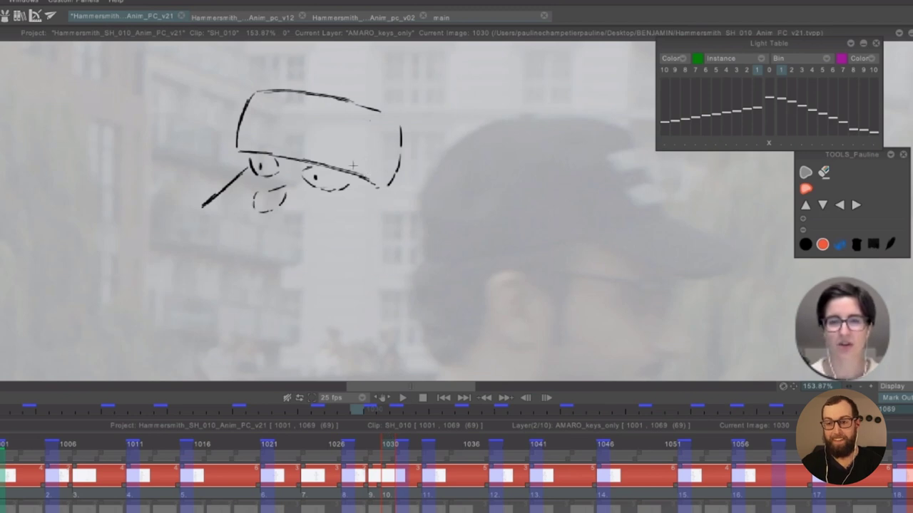
Replace the shifted drawing at frame 1029 with the rough inbetween and reposition it, tilted, midway between the two key heads
{"action": "left_click_drag", "start_coordinate": [385, 467], "coordinate": [372, 469]}
{"action": "key", "text": "Left"}
{"action": "key", "text": "Right"}
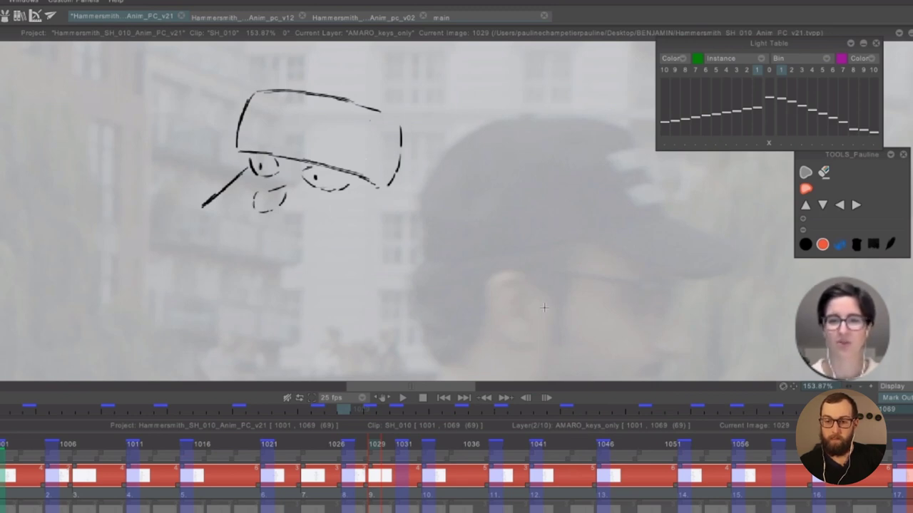
{"action": "left_click", "coordinate": [769, 71]}
{"action": "left_click_drag", "start_coordinate": [326, 162], "coordinate": [305, 179]}
{"action": "left_click", "coordinate": [303, 178]}
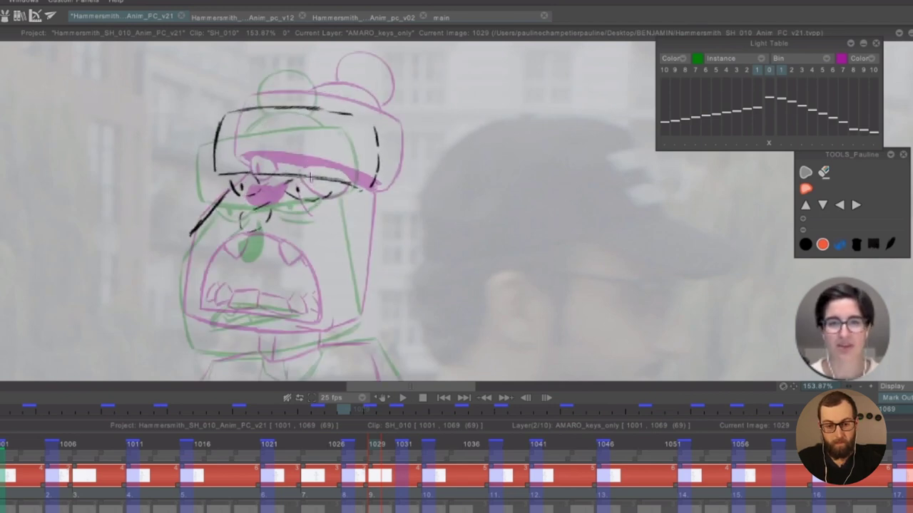
Hide the Light Table references and compare the repositioned head at frame 1029 with the key poses on both sides
{"action": "left_click", "coordinate": [768, 72]}
{"action": "key", "text": "Right"}
{"action": "key", "text": "Left"}
{"action": "key", "text": "Left"}
{"action": "key", "text": "Right"}
{"action": "key", "text": "Right"}
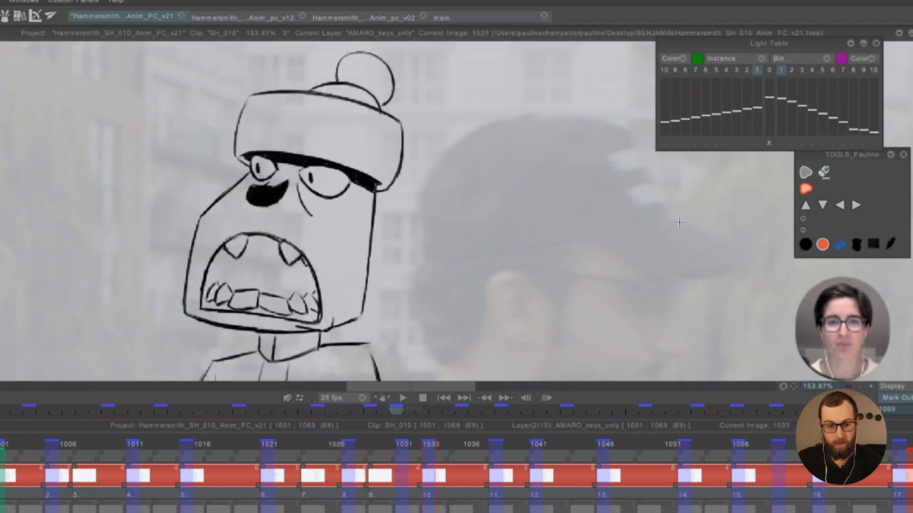
{"action": "key", "text": "Left"}
{"action": "scroll", "coordinate": [526, 220], "scroll_direction": "down", "scroll_amount": 4}
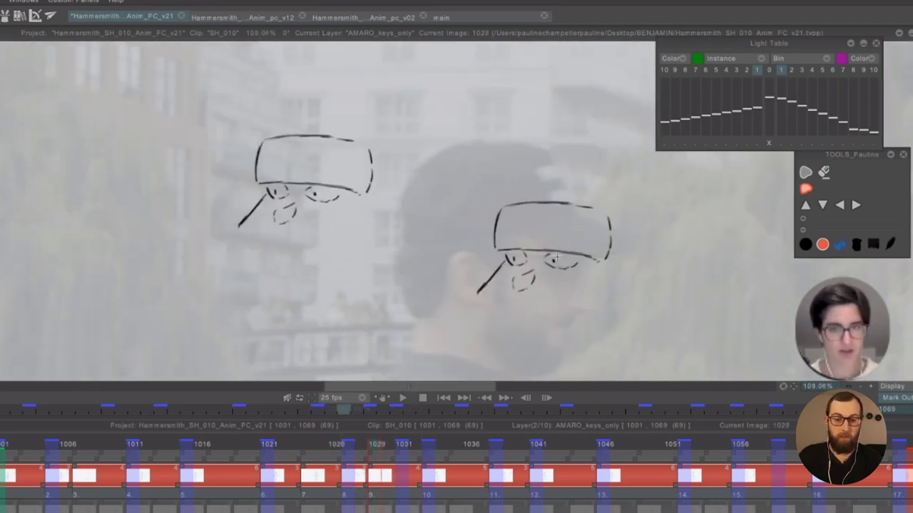
{"action": "left_click_drag", "start_coordinate": [525, 244], "coordinate": [0, 207]}
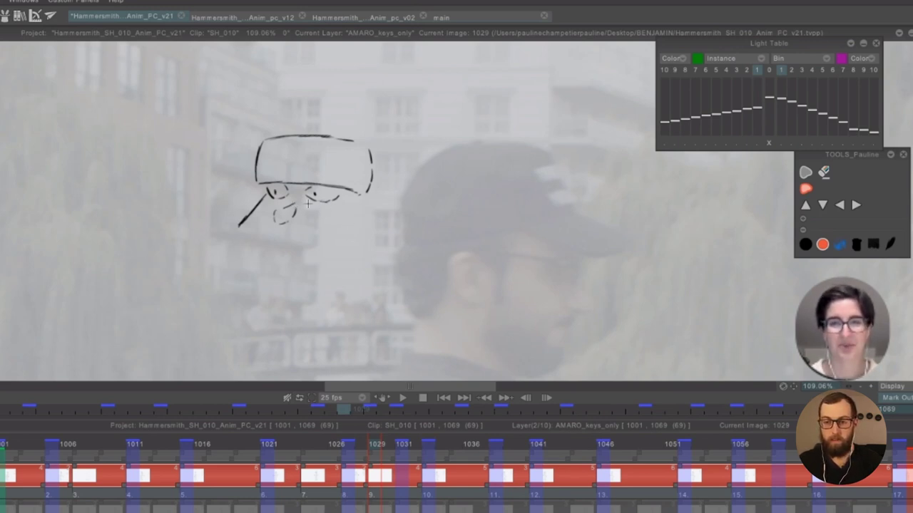
Switch to the main project and compare the open hand on frame 1 with the fist on frame 7
{"action": "left_click", "coordinate": [470, 20]}
{"action": "left_click", "coordinate": [216, 395]}
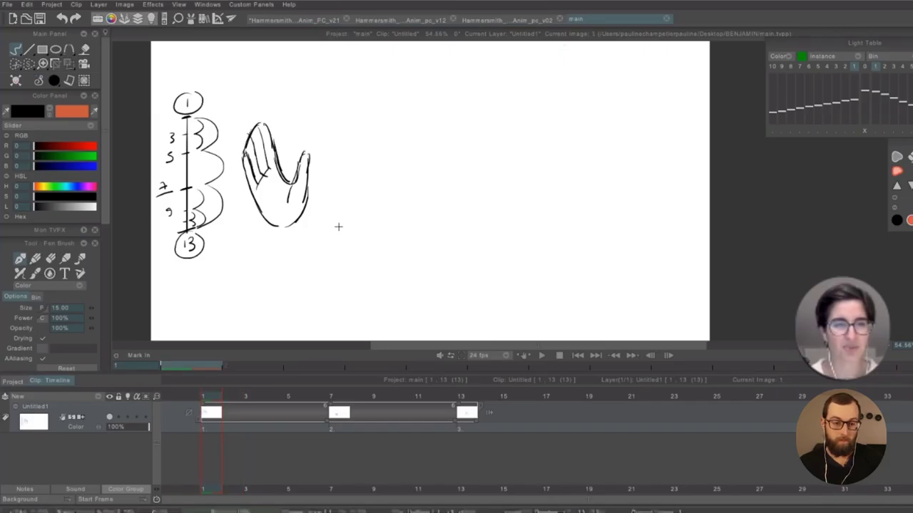
{"action": "key", "text": "ctrl+Right"}
{"action": "key", "text": "ctrl+Right"}
{"action": "key", "text": "ctrl+Left"}
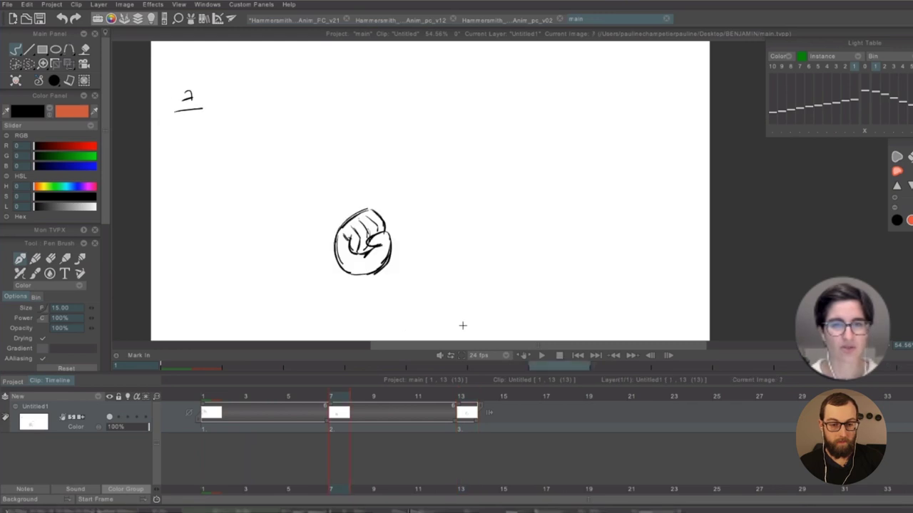
{"action": "key", "text": "ctrl+Left"}
{"action": "key", "text": "ctrl+Right"}
{"action": "key", "text": "ctrl+Right"}
{"action": "key", "text": "ctrl+Left"}
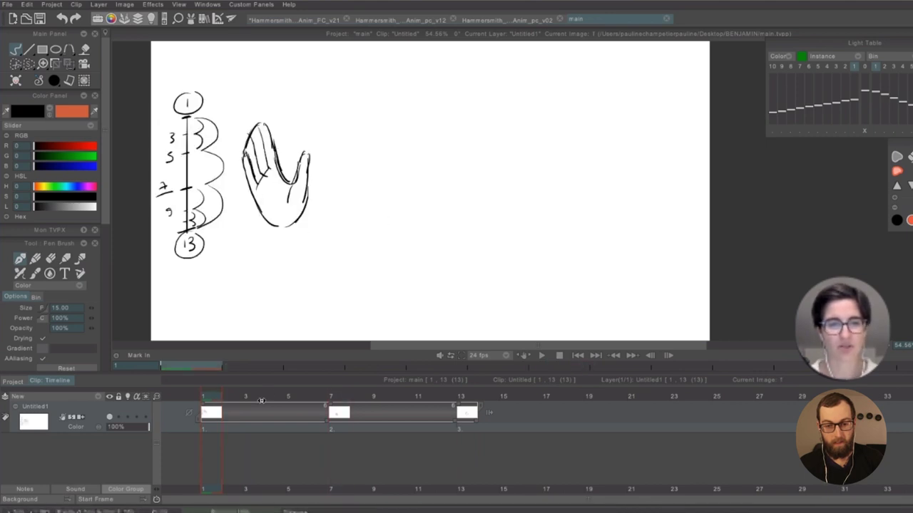
Insert a blank drawing at frame 5 and shift the Light Table's previous drawing to X 264, Y 165, over the fist
{"action": "key", "text": "Return"}
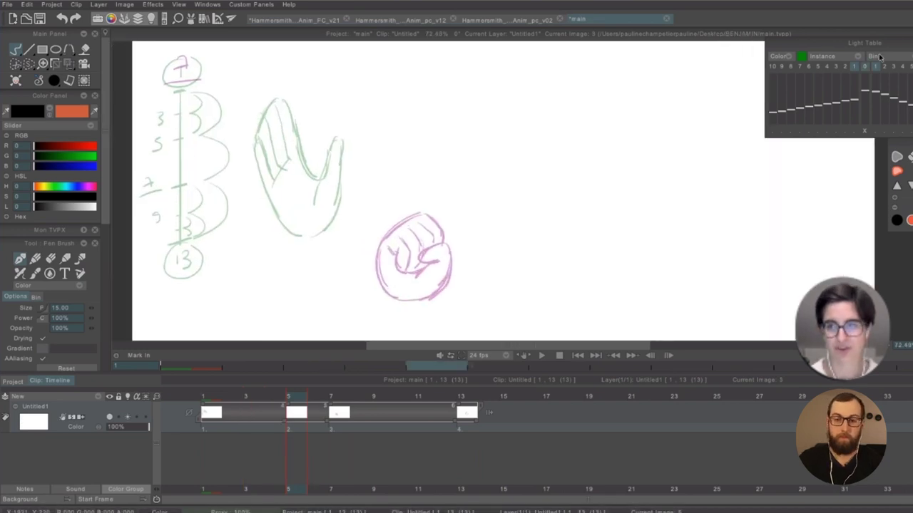
{"action": "left_click_drag", "start_coordinate": [852, 44], "coordinate": [774, 45]}
{"action": "left_click", "coordinate": [776, 134]}
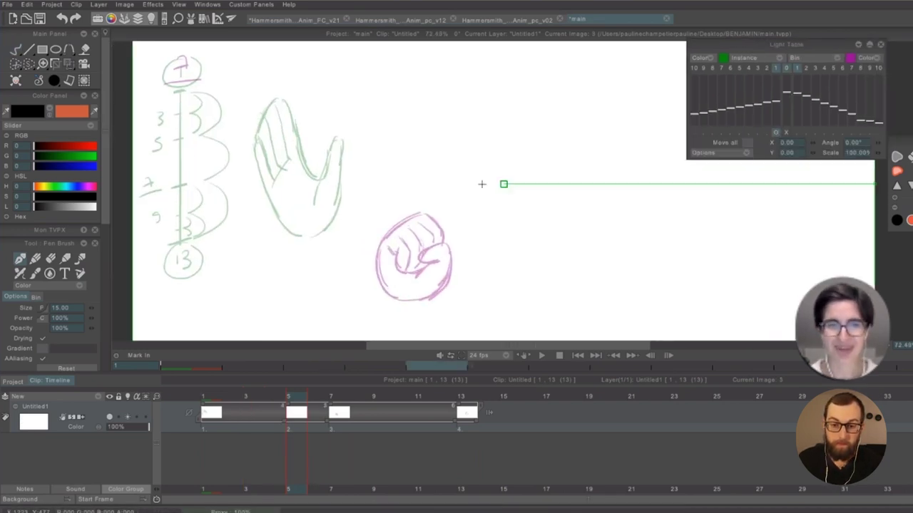
{"action": "left_click_drag", "start_coordinate": [328, 189], "coordinate": [440, 254]}
{"action": "left_click", "coordinate": [52, 79]}
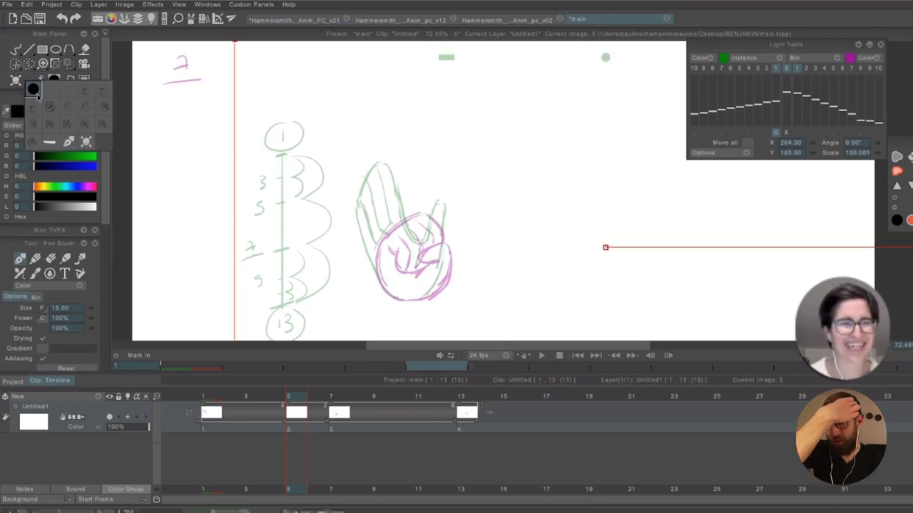
{"action": "left_click", "coordinate": [36, 94]}
Rough in the inbetween hand's outer contours and thumb at frame 5 between the open hand and the fist
{"action": "scroll", "coordinate": [454, 217], "scroll_direction": "up", "scroll_amount": 2}
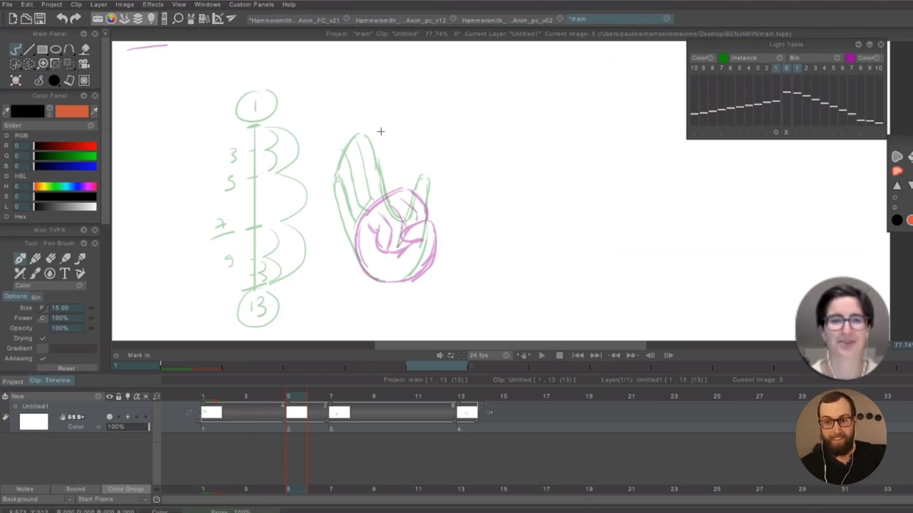
{"action": "scroll", "coordinate": [378, 135], "scroll_direction": "up", "scroll_amount": 1}
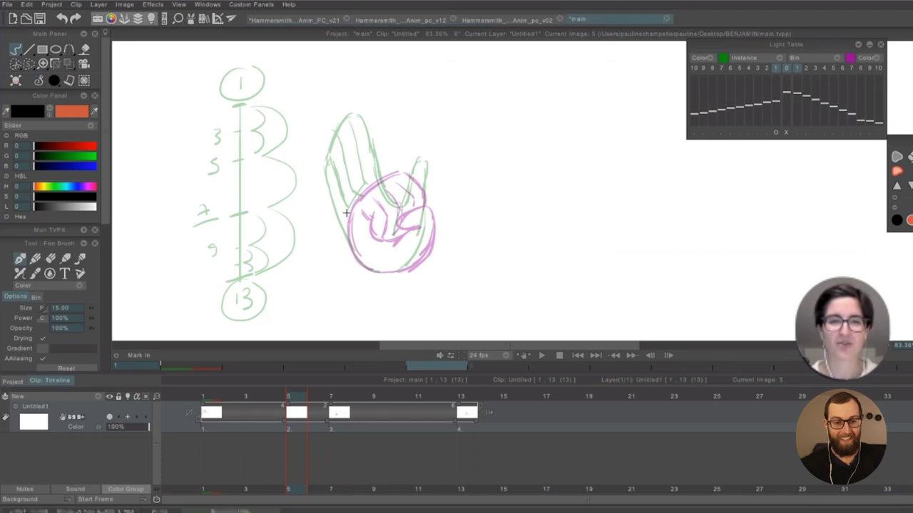
{"action": "key", "text": "ctrl+z"}
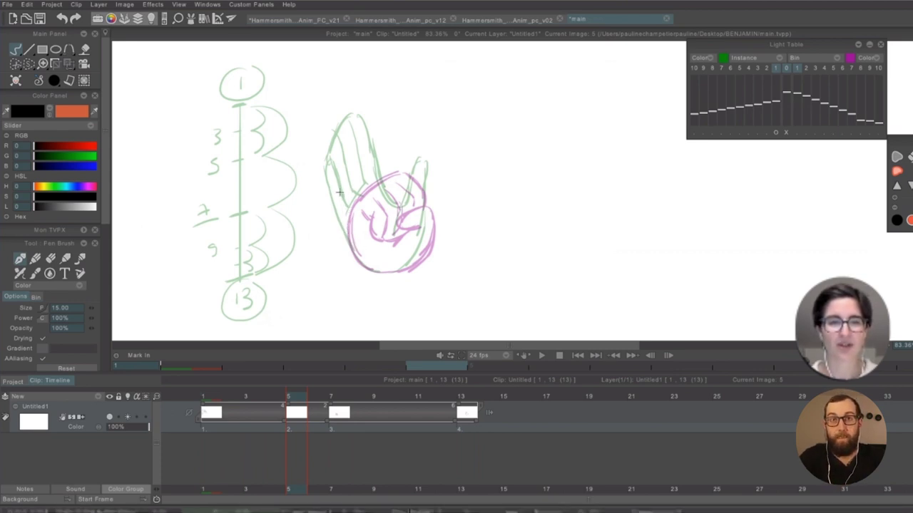
{"action": "mouse_move", "coordinate": [341, 198]}
{"action": "left_mouse_down"}
{"action": "mouse_move", "coordinate": [357, 252]}
{"action": "mouse_move", "coordinate": [349, 243]}
{"action": "mouse_move", "coordinate": [378, 136]}
{"action": "mouse_move", "coordinate": [420, 186]}
{"action": "mouse_move", "coordinate": [409, 185]}
{"action": "mouse_move", "coordinate": [414, 201]}
{"action": "mouse_move", "coordinate": [405, 195]}
{"action": "mouse_move", "coordinate": [433, 201]}
{"action": "mouse_move", "coordinate": [428, 242]}
{"action": "left_mouse_up"}
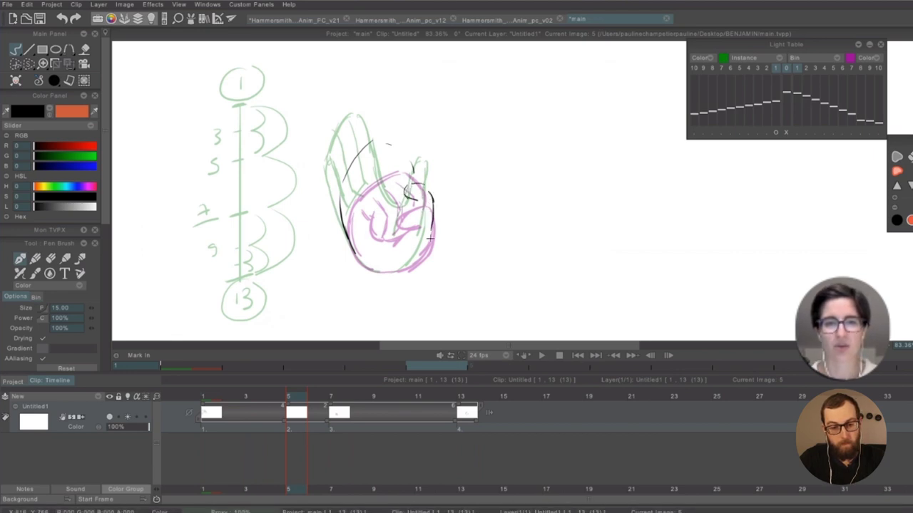
Hide the Light Table references and flip the rough hand at frame 5 against the drawings on frames 1 and 7
{"action": "left_click", "coordinate": [786, 69]}
{"action": "key", "text": "Left"}
{"action": "key", "text": "Right"}
{"action": "key", "text": "Right"}
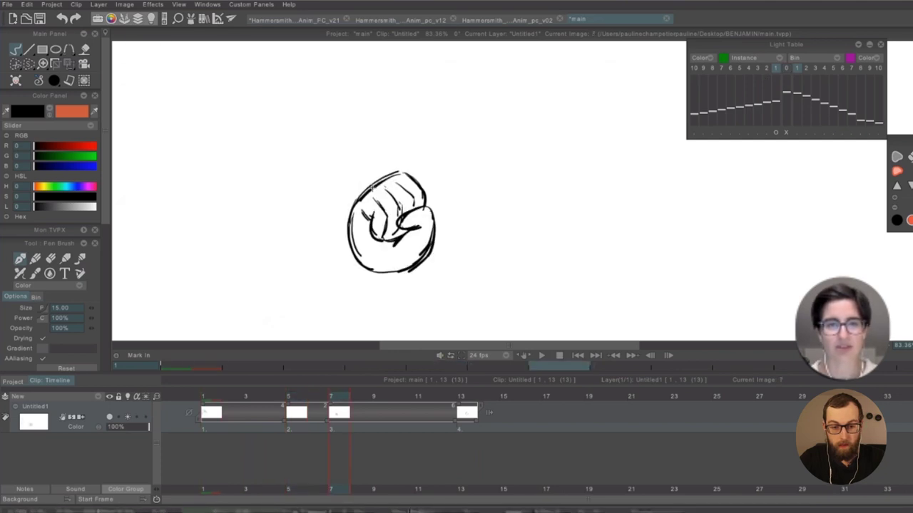
{"action": "key", "text": "Left"}
{"action": "key", "text": "Left"}
{"action": "key", "text": "Right"}
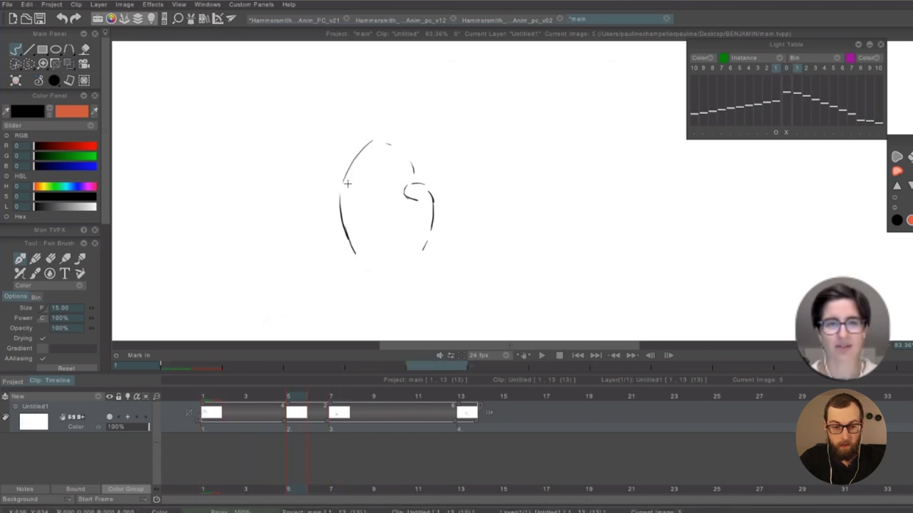
Redraw the hand's upper contour lower at frame 5 and add the curling fingers and thumb, checking it without Light Table references
{"action": "mouse_move", "coordinate": [378, 144]}
{"action": "left_mouse_down"}
{"action": "mouse_move", "coordinate": [343, 187]}
{"action": "mouse_move", "coordinate": [369, 180]}
{"action": "left_mouse_up"}
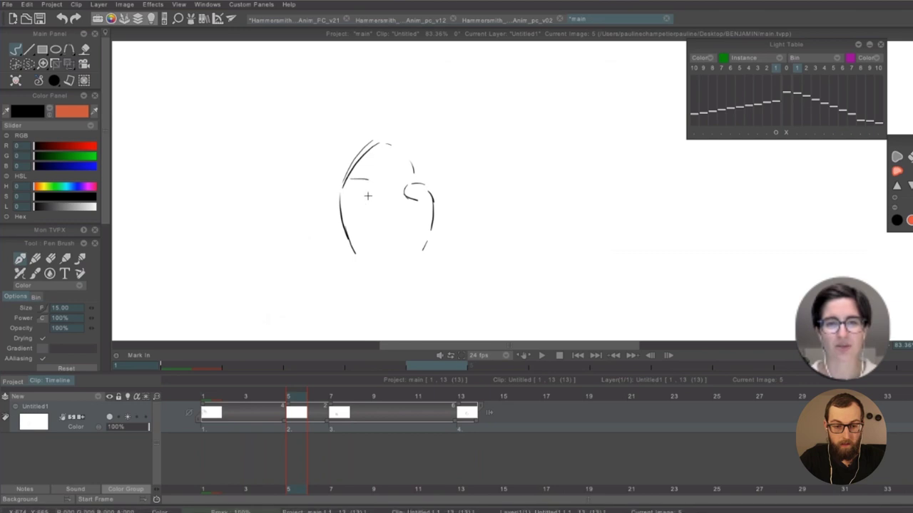
{"action": "key", "text": "super+z"}
{"action": "left_click", "coordinate": [787, 70]}
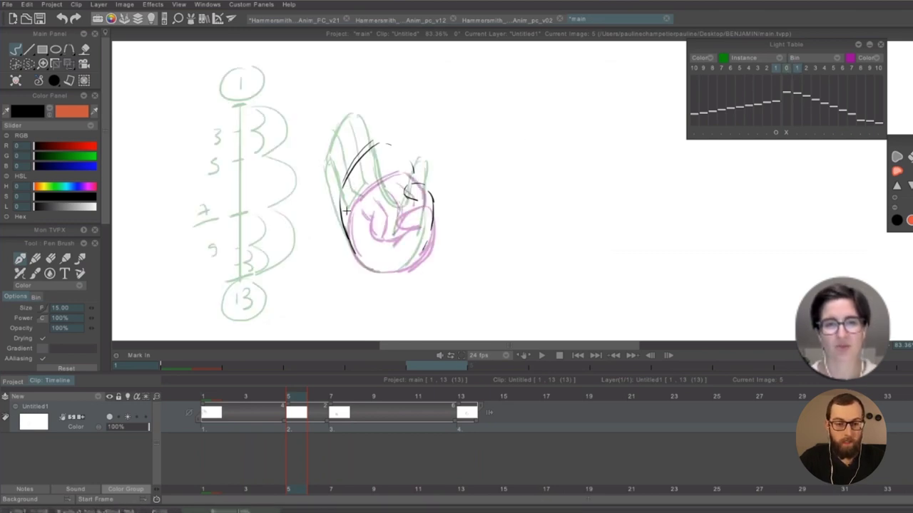
{"action": "mouse_move", "coordinate": [347, 204]}
{"action": "left_mouse_down"}
{"action": "mouse_move", "coordinate": [356, 216]}
{"action": "mouse_move", "coordinate": [377, 206]}
{"action": "mouse_move", "coordinate": [369, 228]}
{"action": "mouse_move", "coordinate": [385, 199]}
{"action": "mouse_move", "coordinate": [373, 171]}
{"action": "mouse_move", "coordinate": [346, 196]}
{"action": "left_mouse_up"}
{"action": "mouse_move", "coordinate": [397, 165]}
{"action": "left_mouse_down"}
{"action": "mouse_move", "coordinate": [409, 172]}
{"action": "mouse_move", "coordinate": [411, 211]}
{"action": "left_mouse_up"}
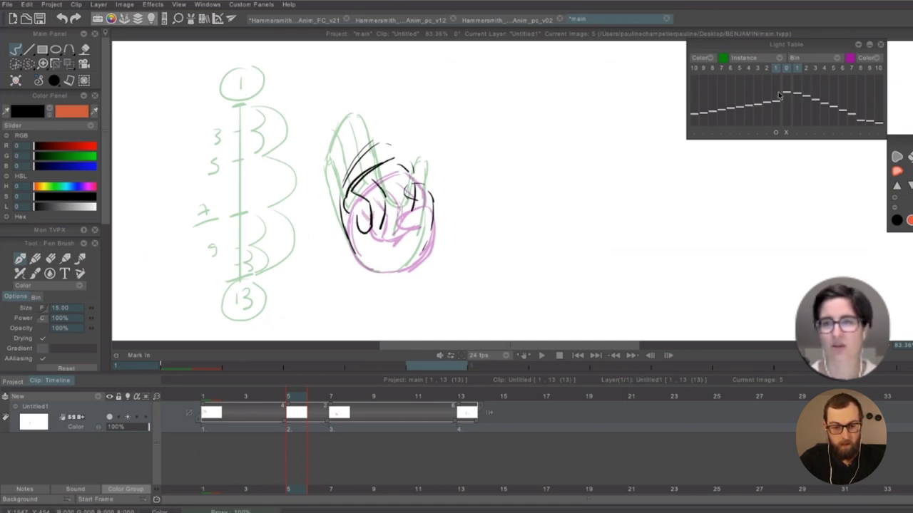
{"action": "key", "text": "l"}
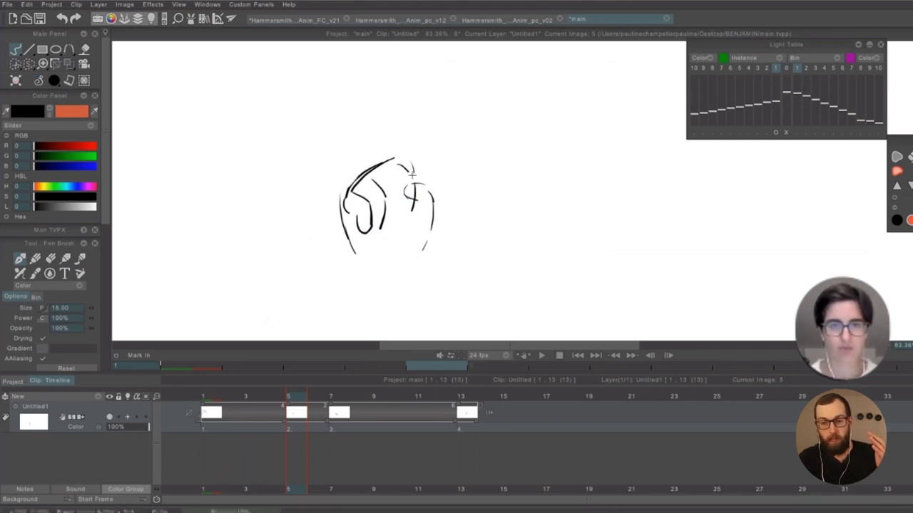
Cut the rough hand at frame 5 out of the drawing as a custom brush and show the Light Table references
{"action": "key", "text": "w"}
{"action": "scroll", "coordinate": [492, 191], "scroll_direction": "down", "scroll_amount": 3}
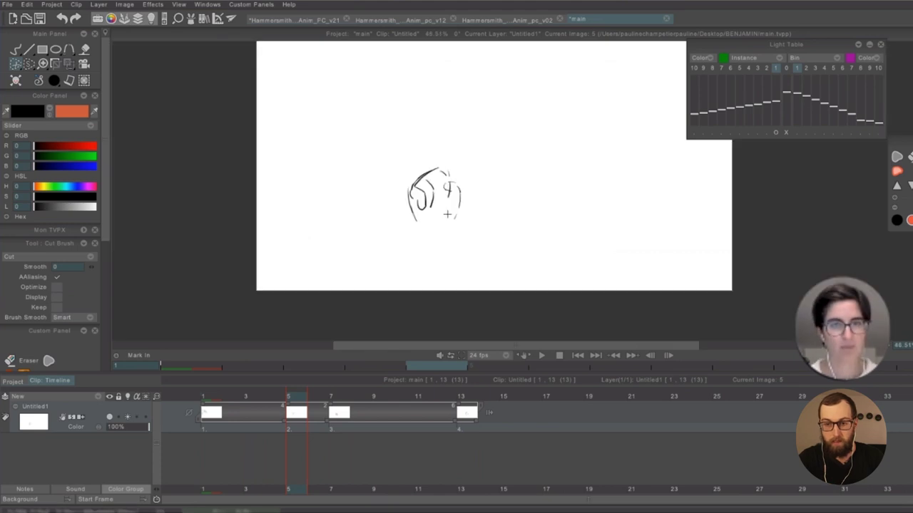
{"action": "mouse_move", "coordinate": [464, 157]}
{"action": "left_mouse_down"}
{"action": "mouse_move", "coordinate": [419, 254]}
{"action": "mouse_move", "coordinate": [477, 167]}
{"action": "left_mouse_up"}
{"action": "left_click", "coordinate": [788, 69]}
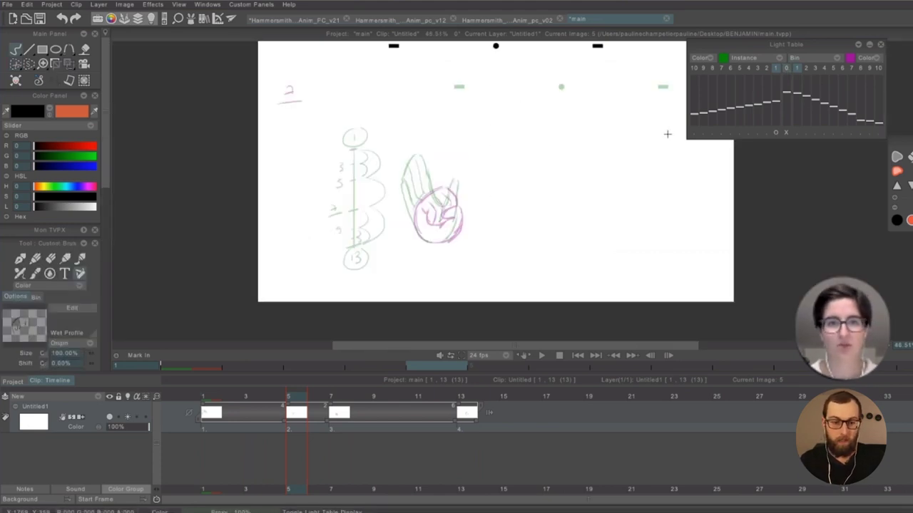
Turn off the shifted position of the Light Table's previous drawing and compare the hands on frames 1 and 7
{"action": "key", "text": "Left"}
{"action": "scroll", "coordinate": [490, 207], "scroll_direction": "up", "scroll_amount": 1}
{"action": "left_click_drag", "start_coordinate": [489, 214], "coordinate": [488, 237]}
{"action": "left_click", "coordinate": [785, 134]}
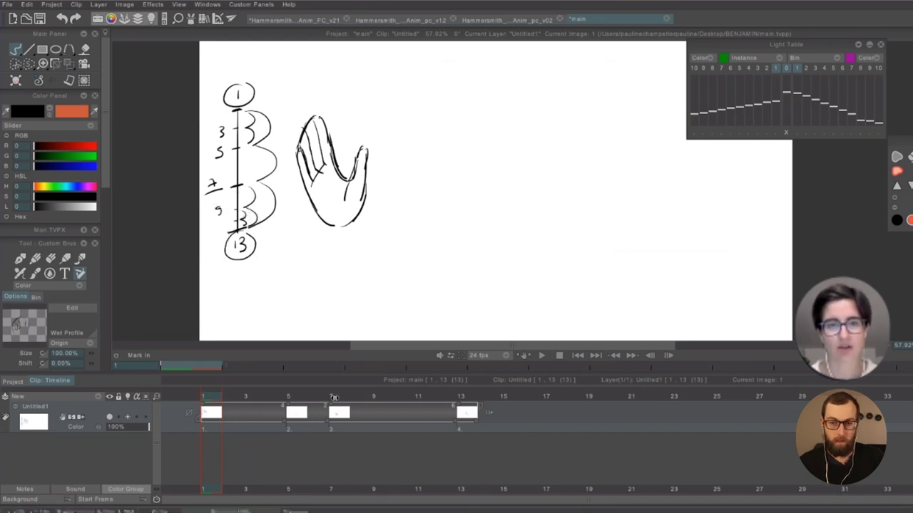
{"action": "left_click", "coordinate": [333, 397]}
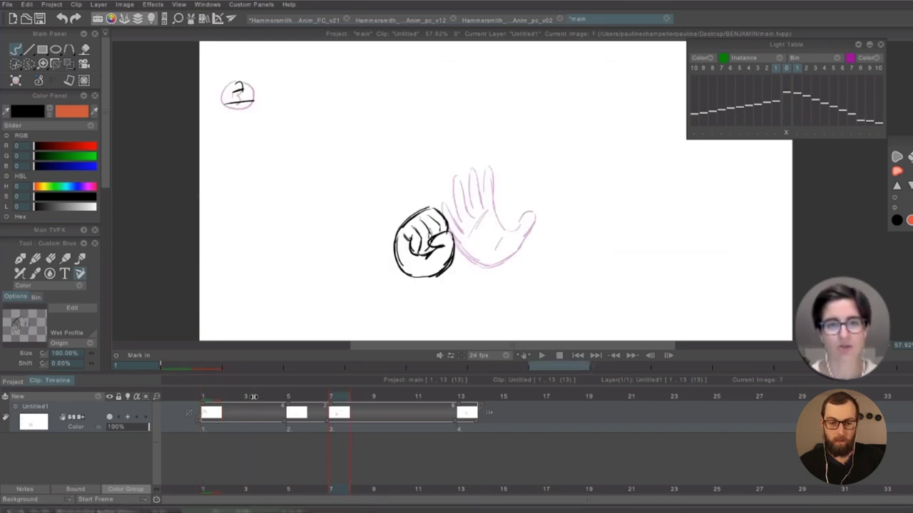
{"action": "left_click", "coordinate": [254, 396]}
{"action": "left_click", "coordinate": [340, 397]}
{"action": "left_click", "coordinate": [217, 396]}
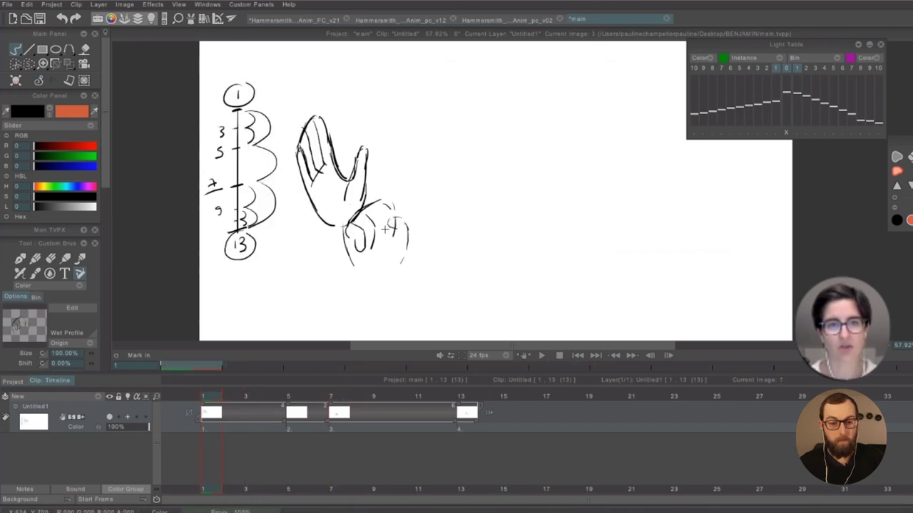
Stamp the cut hand at frame 5 between the open hand and the fist, and return to the pen brush
{"action": "key", "text": "Right"}
{"action": "left_click", "coordinate": [348, 212]}
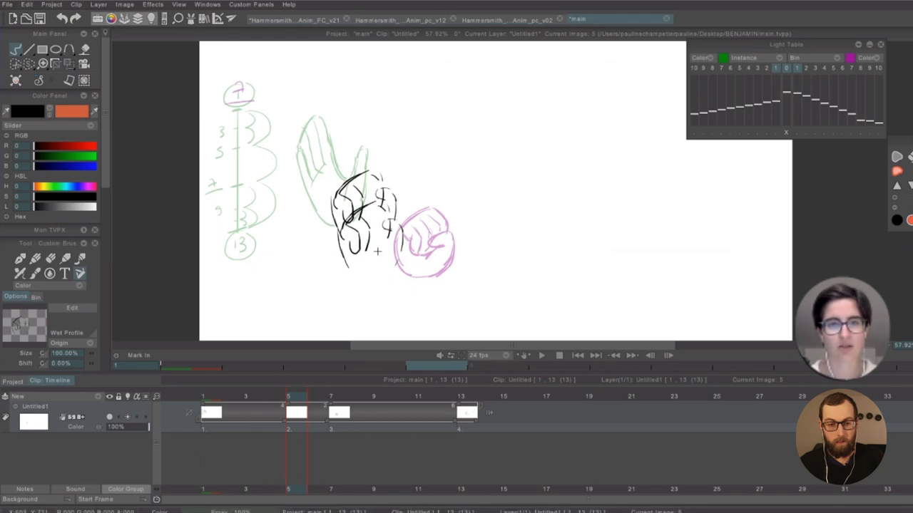
{"action": "left_click", "coordinate": [54, 81]}
{"action": "left_click", "coordinate": [71, 89]}
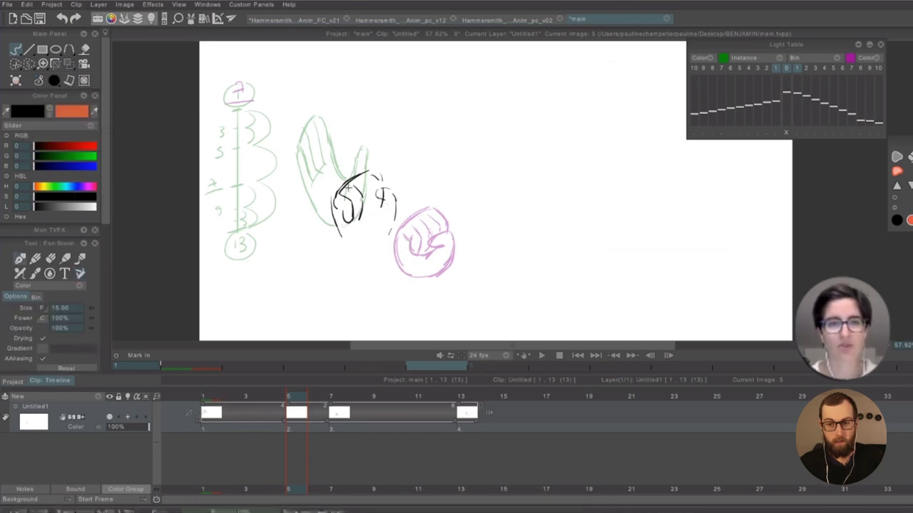
Draw extended fingers and the palm outline on frame 5's hand, then flip it against frames 1 and 7 without Light Table references
{"action": "mouse_move", "coordinate": [349, 186]}
{"action": "left_mouse_down"}
{"action": "mouse_move", "coordinate": [346, 211]}
{"action": "mouse_move", "coordinate": [360, 193]}
{"action": "mouse_move", "coordinate": [343, 173]}
{"action": "mouse_move", "coordinate": [358, 145]}
{"action": "mouse_move", "coordinate": [373, 192]}
{"action": "mouse_move", "coordinate": [353, 158]}
{"action": "mouse_move", "coordinate": [365, 237]}
{"action": "mouse_move", "coordinate": [395, 226]}
{"action": "left_mouse_up"}
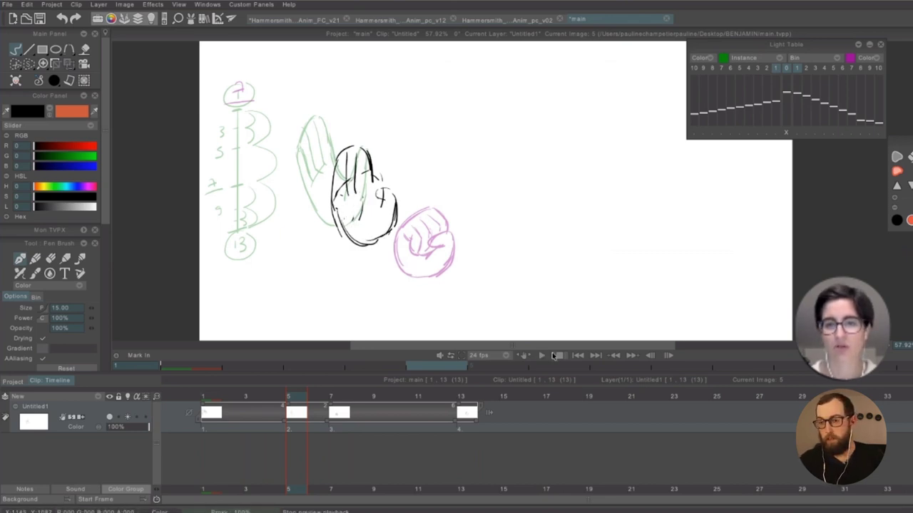
{"action": "left_click", "coordinate": [786, 68]}
{"action": "key", "text": "Left"}
{"action": "key", "text": "Right"}
{"action": "key", "text": "Right"}
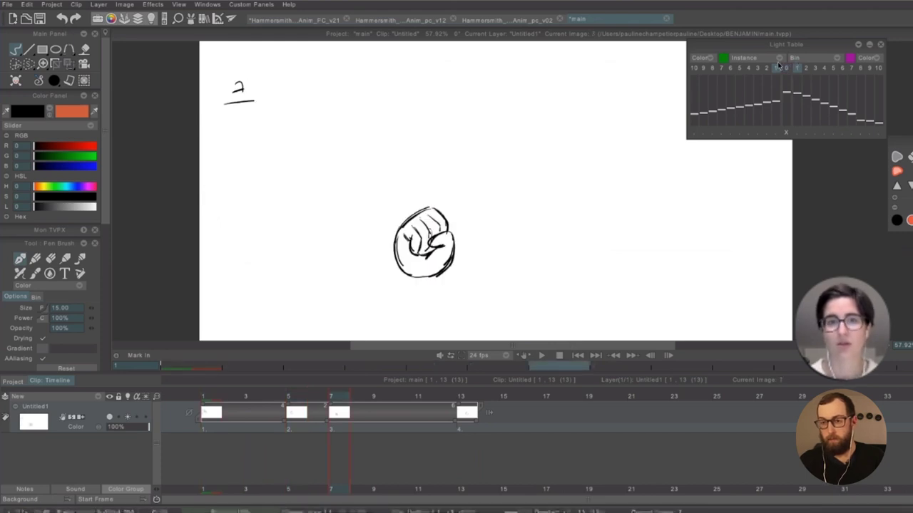
{"action": "key", "text": "Left"}
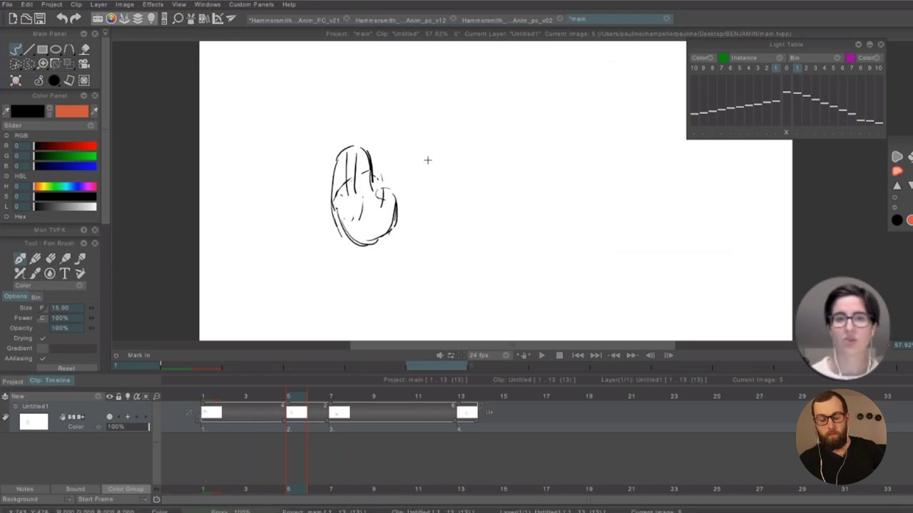
Redraw the thumb of frame 5's hand pointing upward, flipping against the drawings on frames 1 and 7
{"action": "key", "text": "super+z"}
{"action": "key", "text": "super+z"}
{"action": "key", "text": "Left"}
{"action": "key", "text": "Right"}
{"action": "key", "text": "Right"}
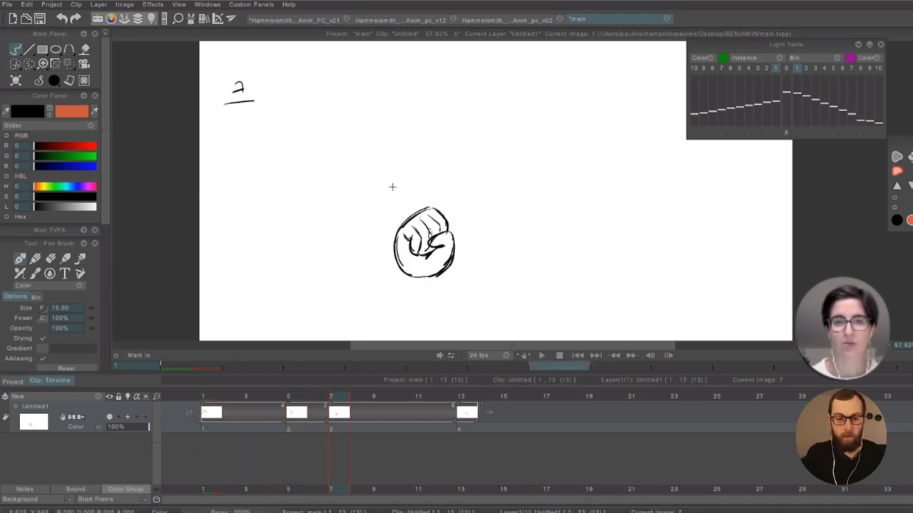
{"action": "key", "text": "Left"}
{"action": "left_click_drag", "start_coordinate": [387, 194], "coordinate": [398, 207]}
{"action": "key", "text": "super+z"}
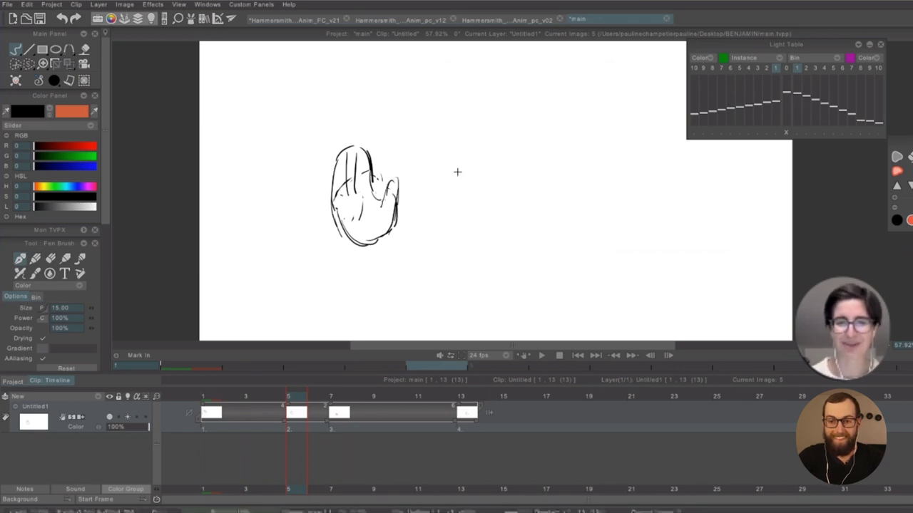
Flip the finished rough hand at frame 5 against the open hand on frame 1 and the fist on frame 7
{"action": "key", "text": "Left"}
{"action": "key", "text": "Right"}
{"action": "key", "text": "Right"}
{"action": "key", "text": "Left"}
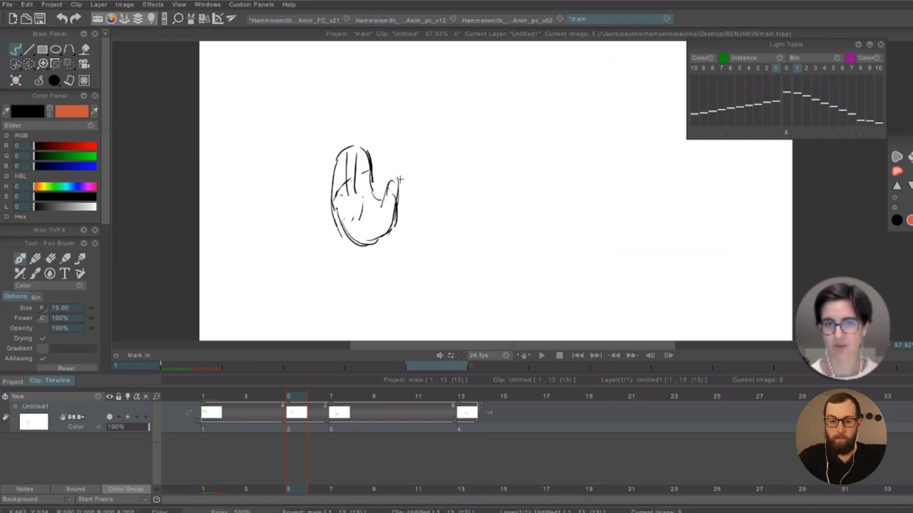
{"action": "key", "text": "Home"}
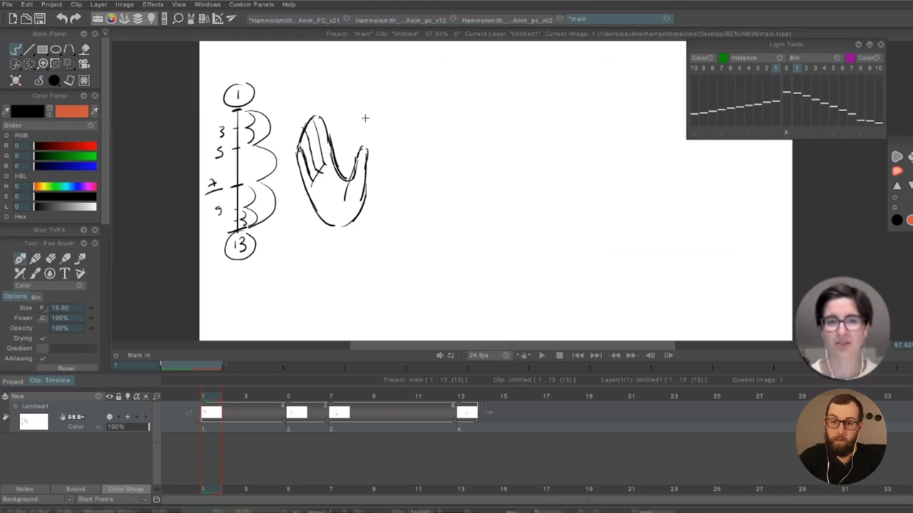
{"action": "key", "text": "Right"}
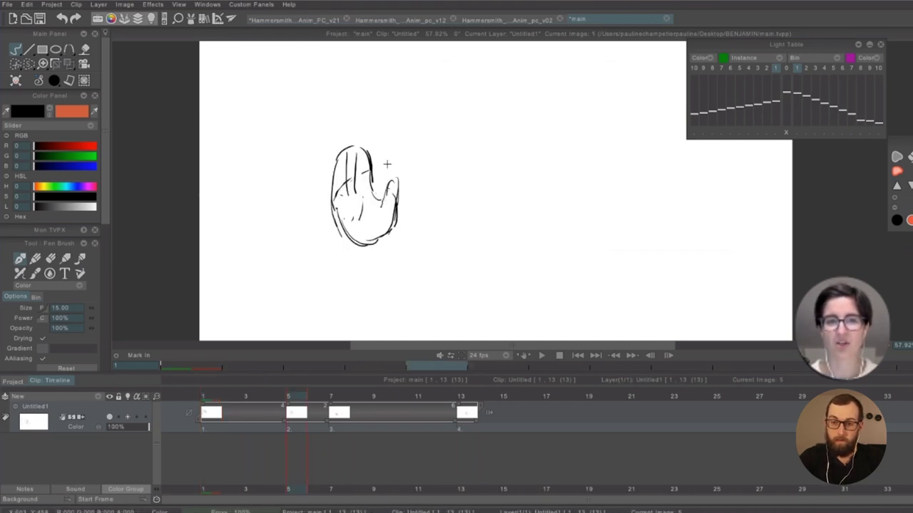
{"action": "key", "text": "Right"}
{"action": "key", "text": "Left"}
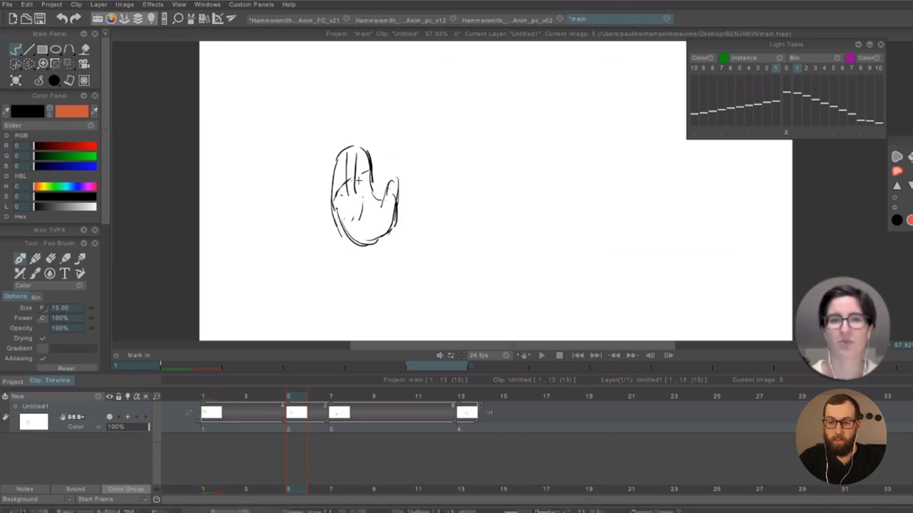
Switch to the Hammersmith Anim_PC_v21 project and compare the partial head at frame 1029 with its neighbouring key drawings
{"action": "left_click", "coordinate": [311, 20]}
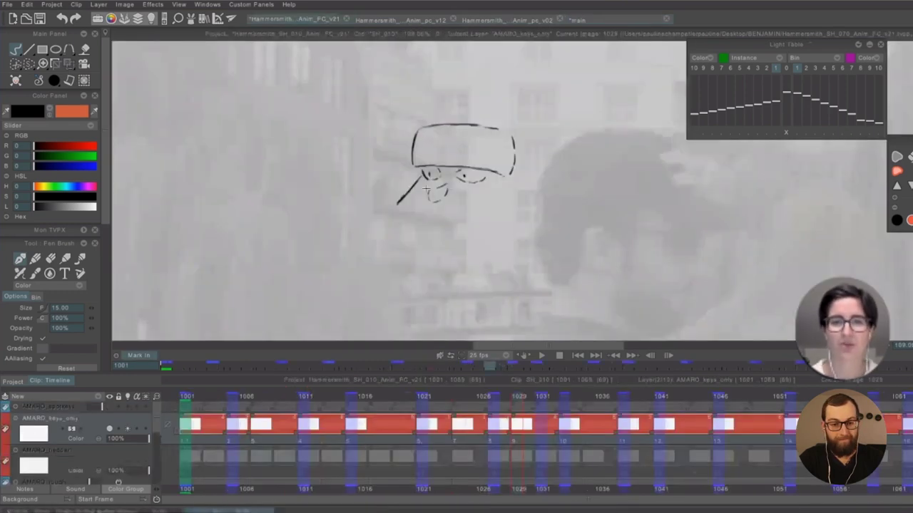
{"action": "key", "text": "Left"}
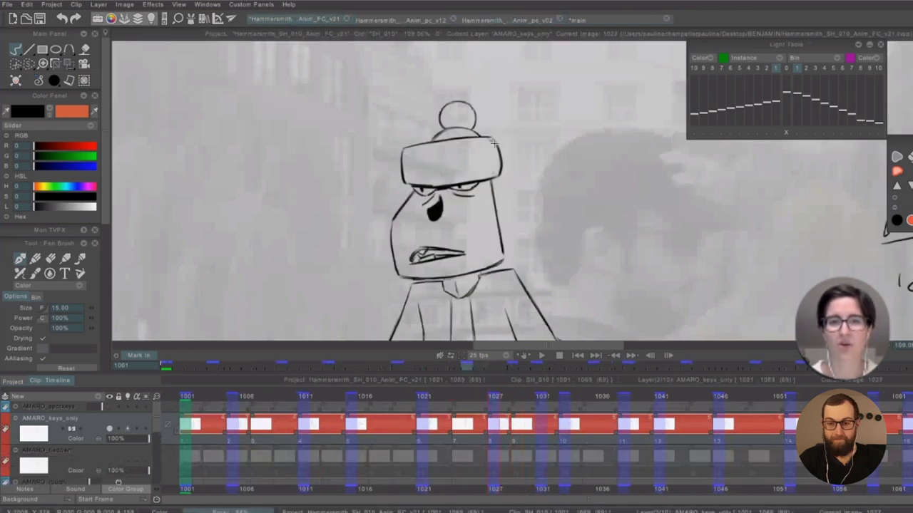
{"action": "key", "text": "Right"}
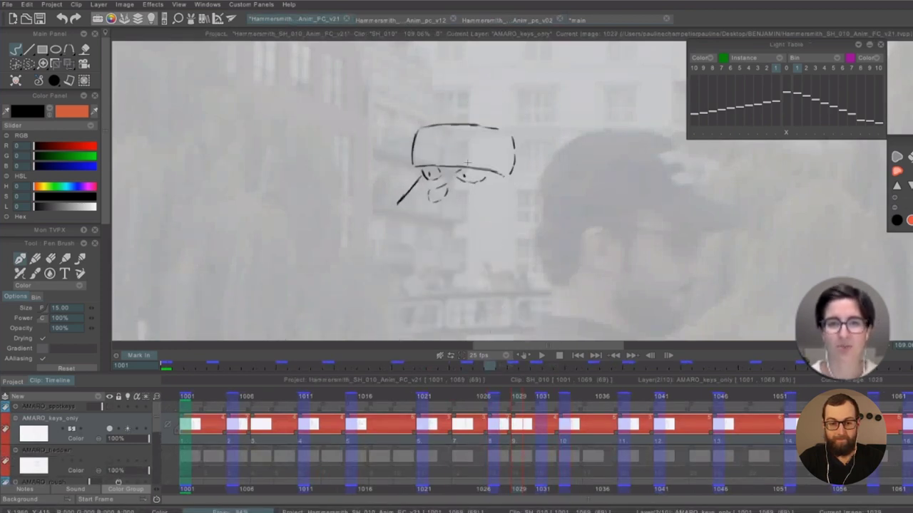
{"action": "key", "text": "Left"}
{"action": "key", "text": "Right"}
{"action": "key", "text": "Right"}
{"action": "key", "text": "Left"}
{"action": "scroll", "coordinate": [465, 177], "scroll_direction": "up", "scroll_amount": 3}
{"action": "key", "text": "Left"}
{"action": "key", "text": "Left"}
{"action": "key", "text": "Left"}
{"action": "key", "text": "Left"}
{"action": "key", "text": "Left"}
{"action": "key", "text": "Left"}
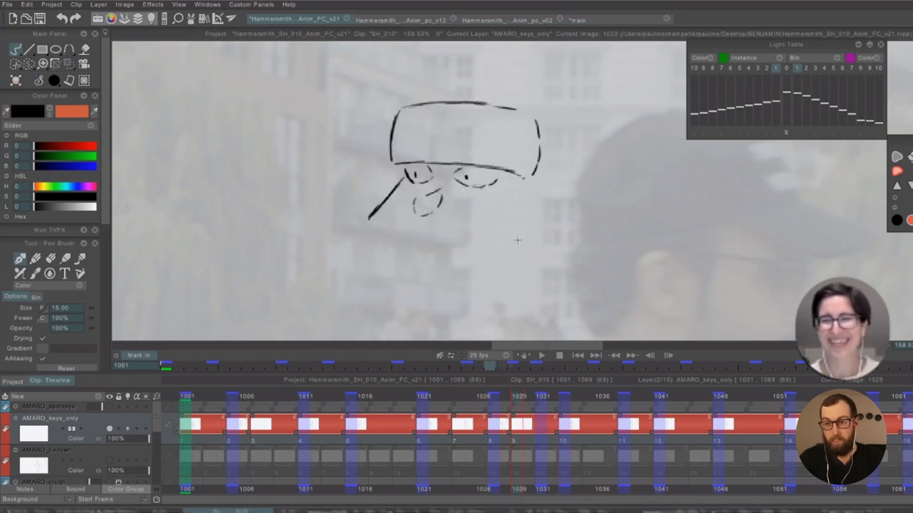
Flip through the AMARO_keys_only drawings at frames 1027, 1029 and 1033 to examine the character's head movement
{"action": "key", "text": "Right"}
{"action": "key", "text": "Right"}
{"action": "key", "text": "Right"}
{"action": "key", "text": "Right"}
{"action": "scroll", "coordinate": [566, 189], "scroll_direction": "down", "scroll_amount": 5}
{"action": "key", "text": "Right"}
{"action": "key", "text": "Right"}
{"action": "key", "text": "Right"}
{"action": "key", "text": "Right"}
{"action": "key", "text": "Right"}
{"action": "key", "text": "Right"}
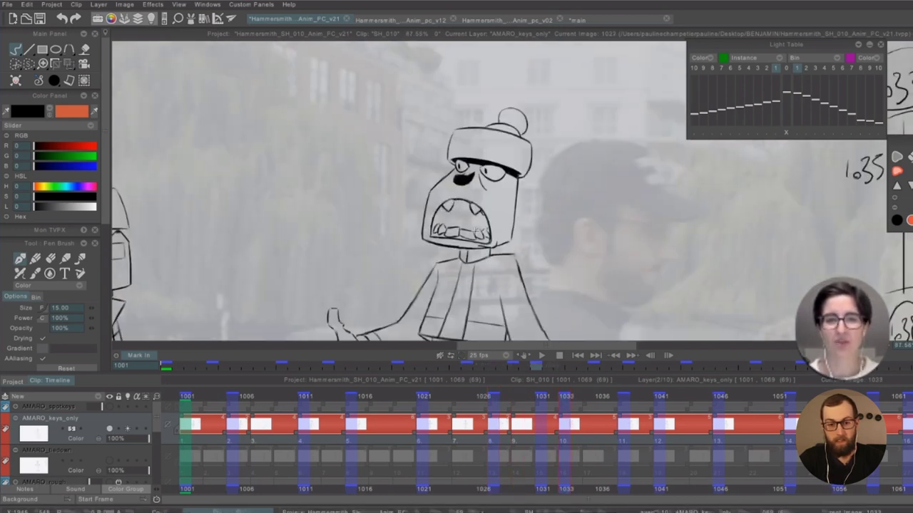
{"action": "key", "text": "Right"}
{"action": "key", "text": "Right"}
{"action": "key", "text": "Right"}
{"action": "key", "text": "Right"}
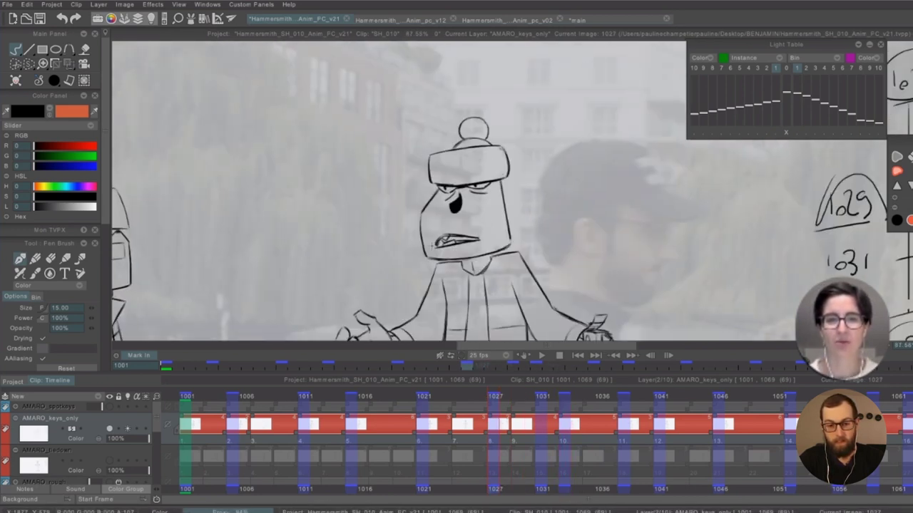
{"action": "key", "text": "Right"}
{"action": "key", "text": "Right"}
{"action": "key", "text": "Right"}
{"action": "key", "text": "Right"}
{"action": "key", "text": "Right"}
{"action": "key", "text": "Right"}
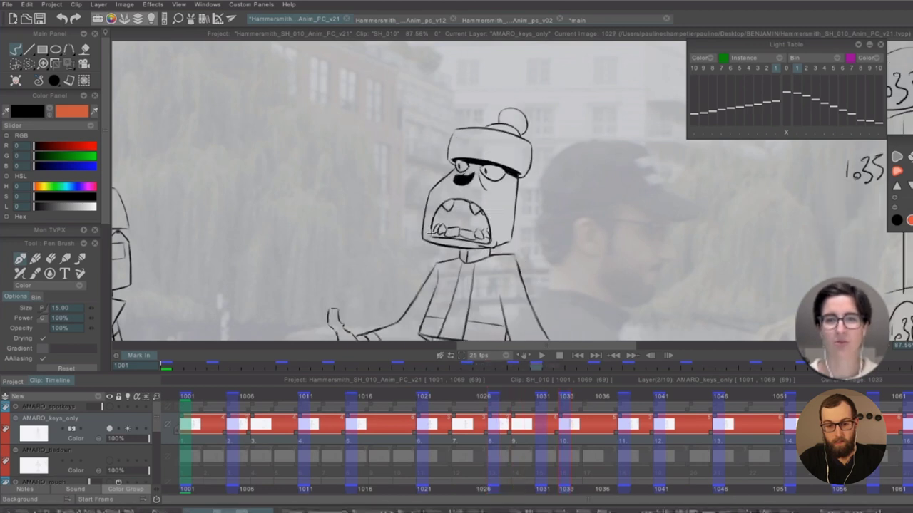